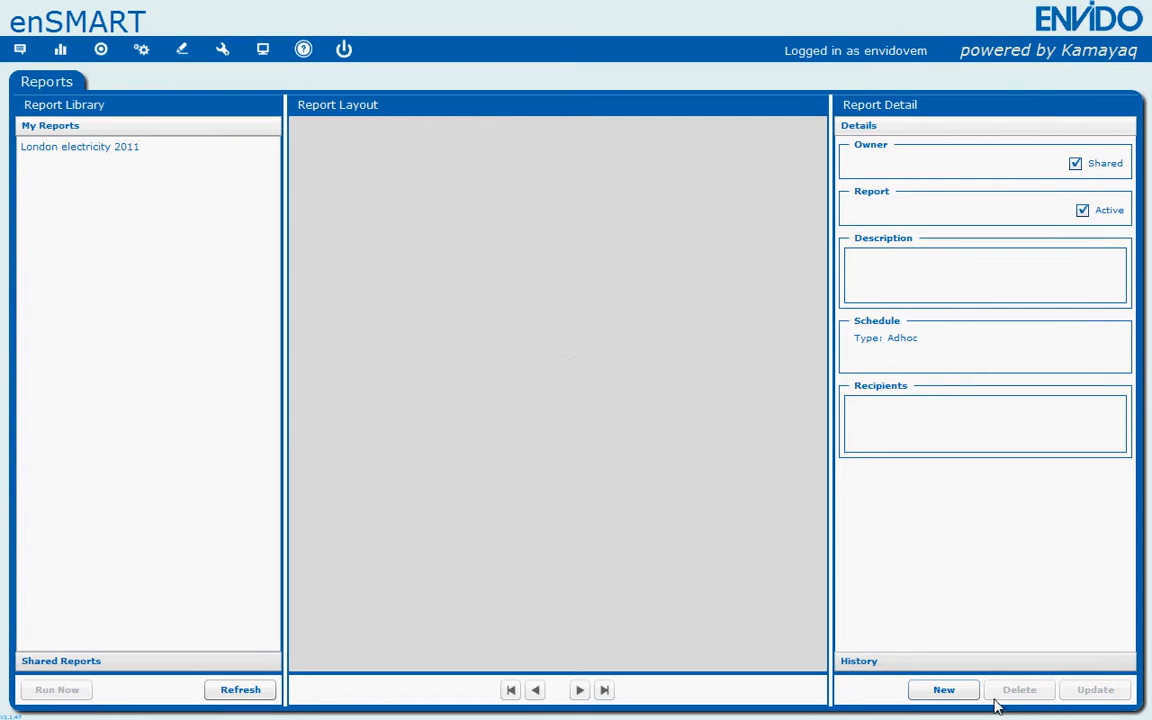
- Start a new report and name it "Weekly electricity for Ipswich"
left_click(944, 690)
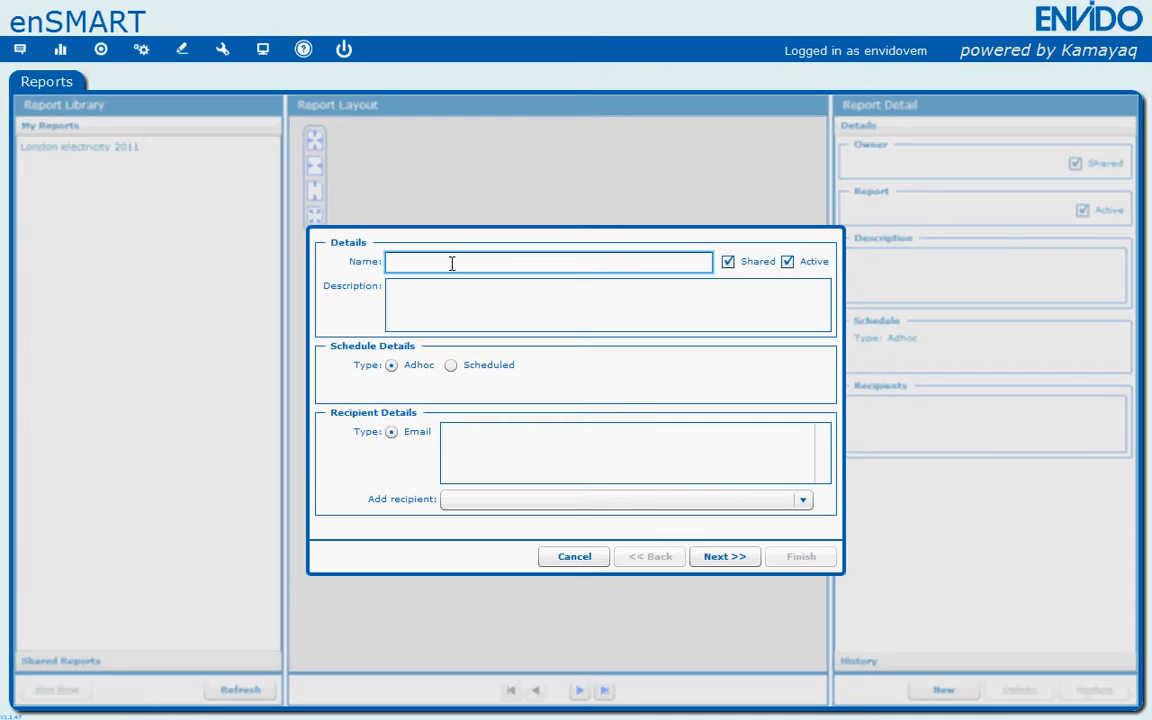
type("Weekly electricity for")
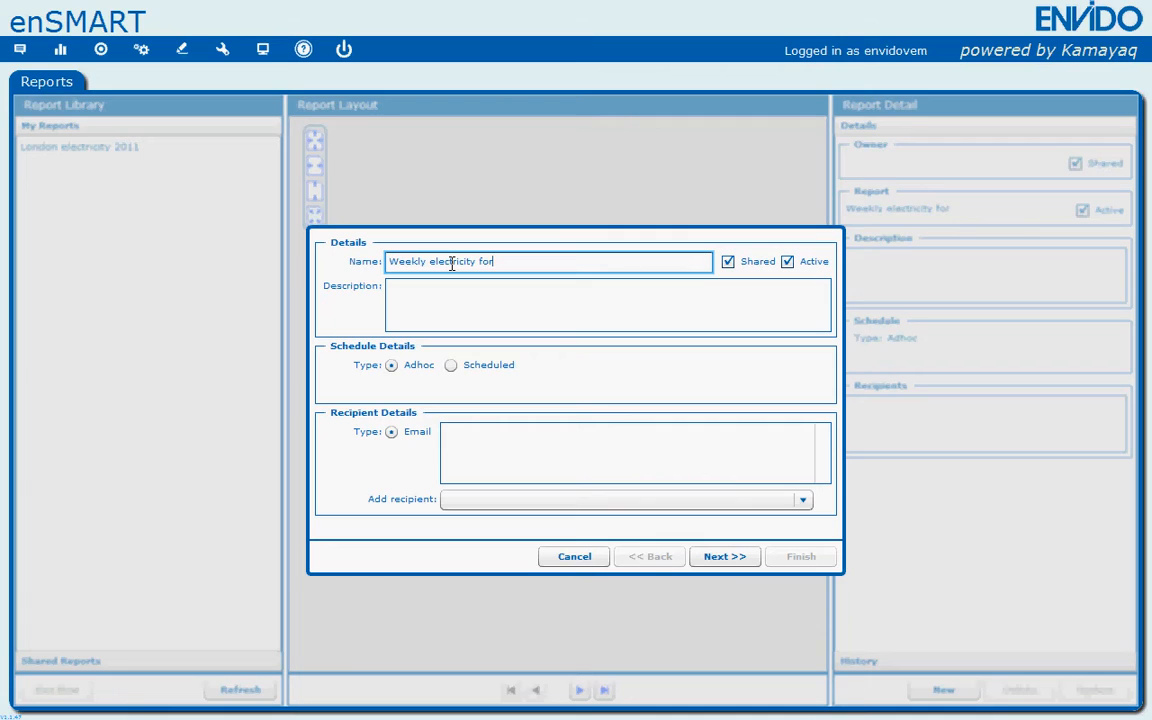
type(" Ipswich")
- Enter "Weekly electricity" as the report description
left_click(509, 298)
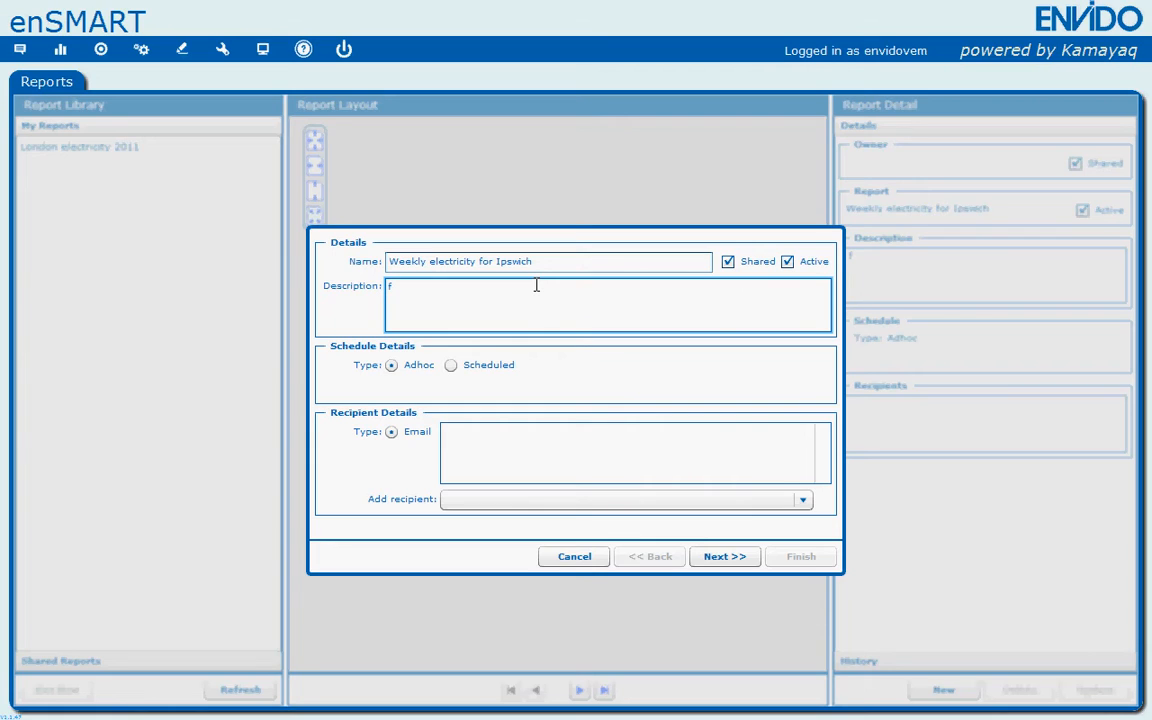
type("Weekly electrici")
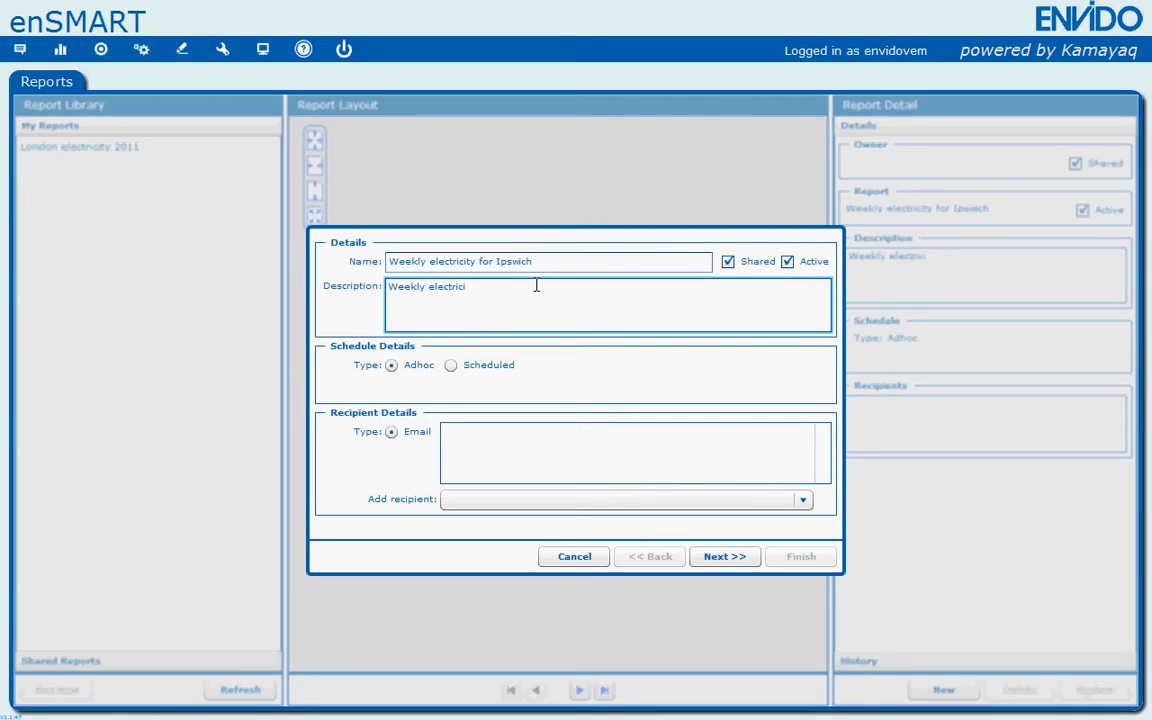
type("ty")
- Schedule the report from 11/07/2011 with a Week period, Repeat enabled and a repeat count of 52
left_click(452, 366)
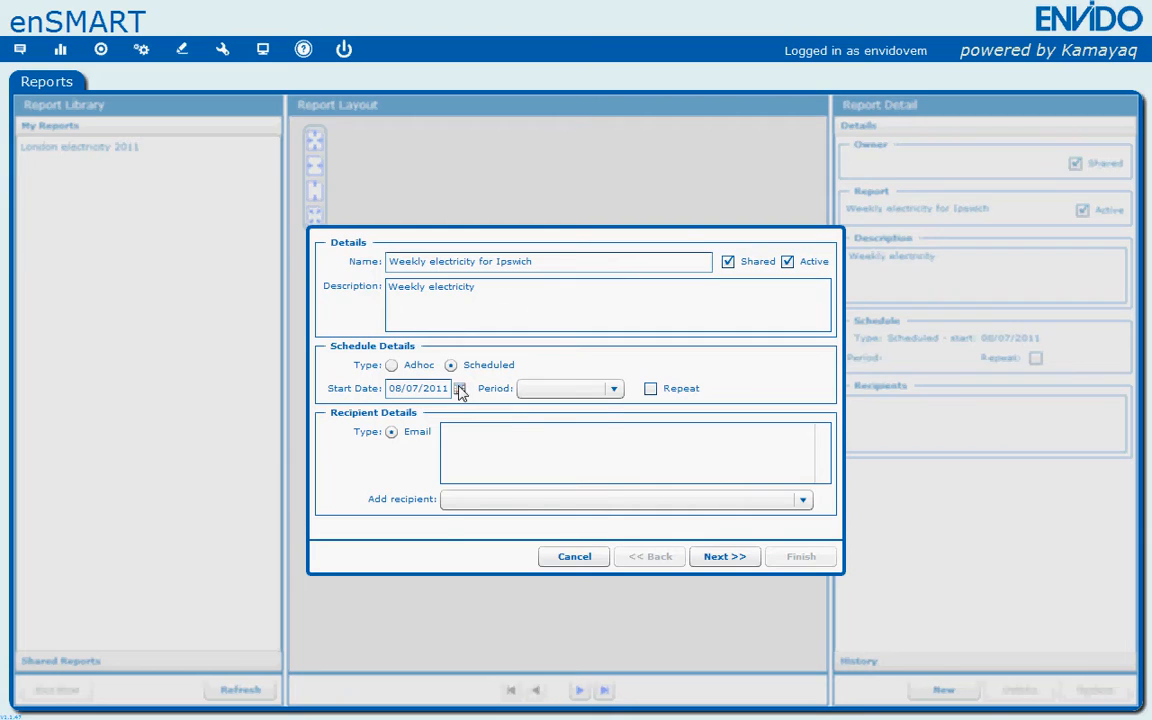
left_click(460, 389)
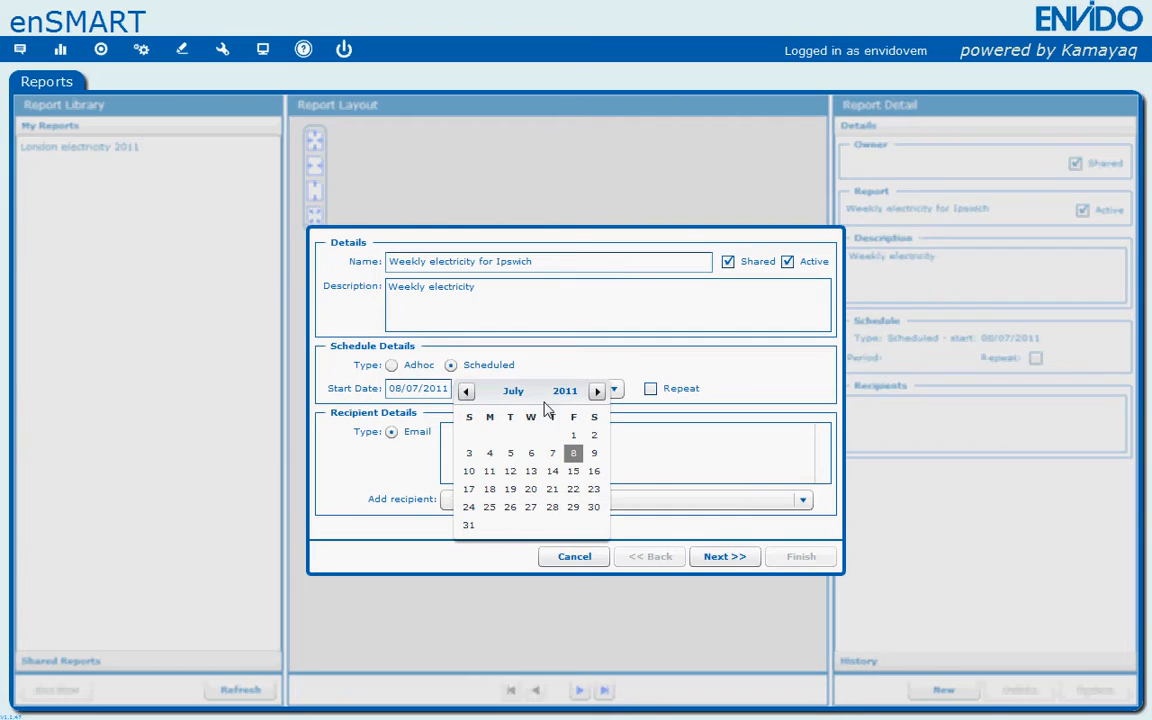
left_click(490, 474)
left_click(612, 390)
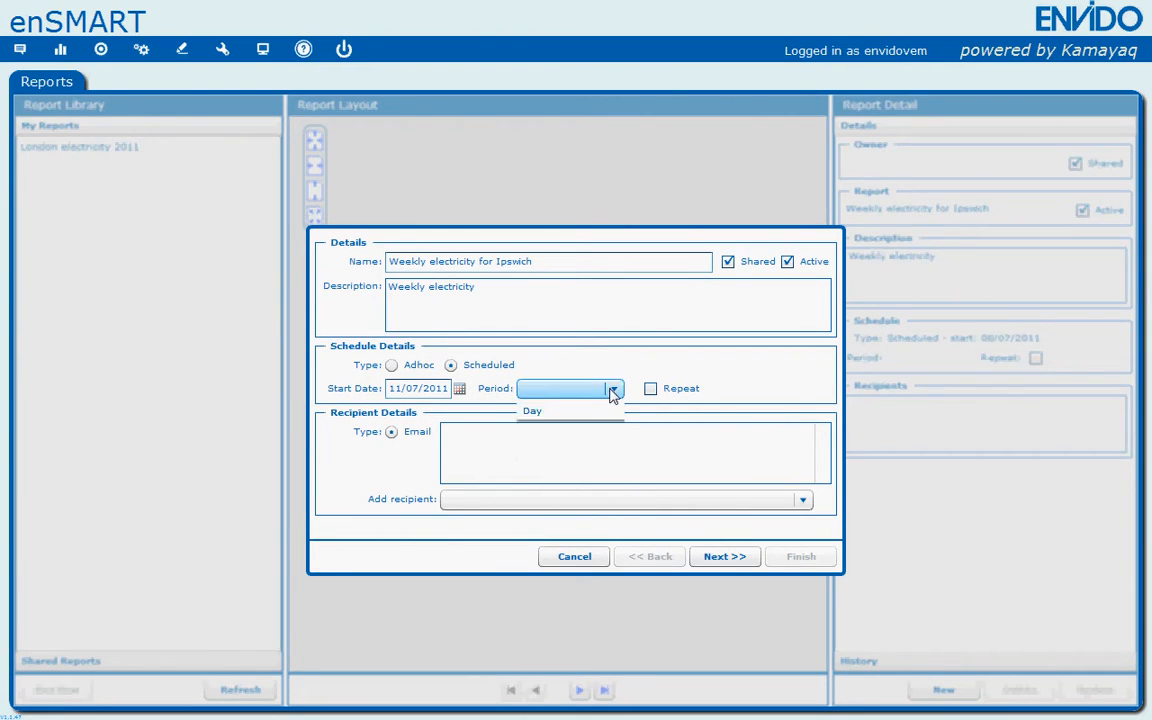
left_click(581, 445)
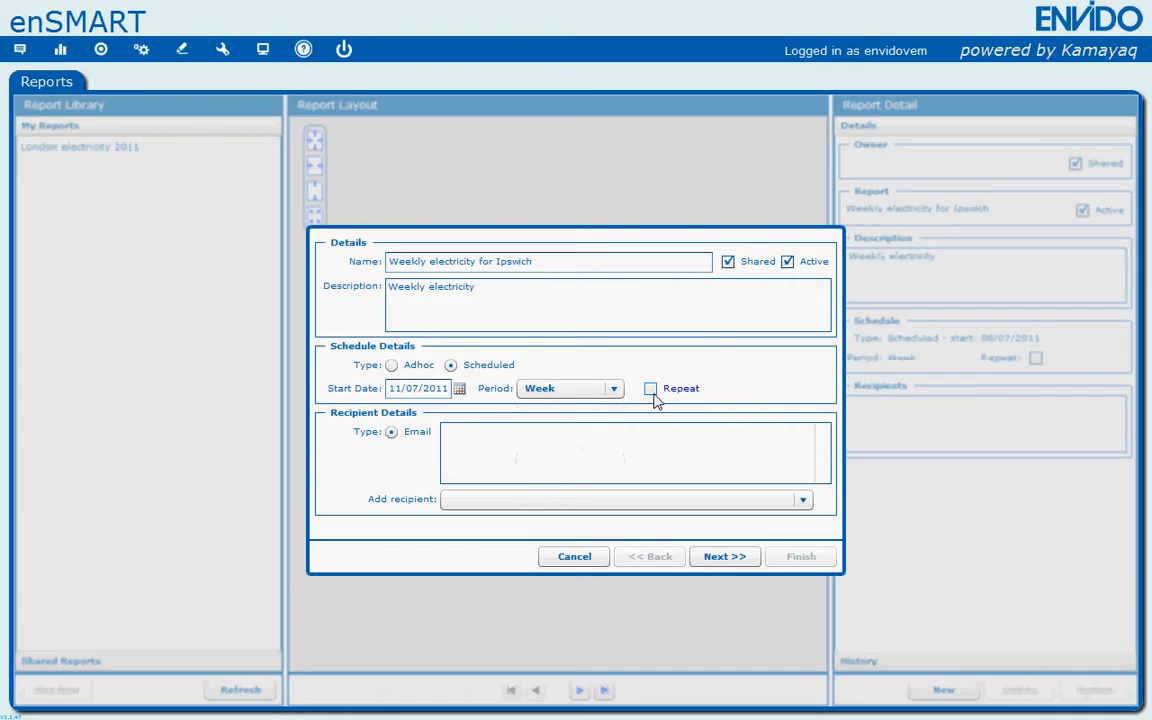
left_click(652, 392)
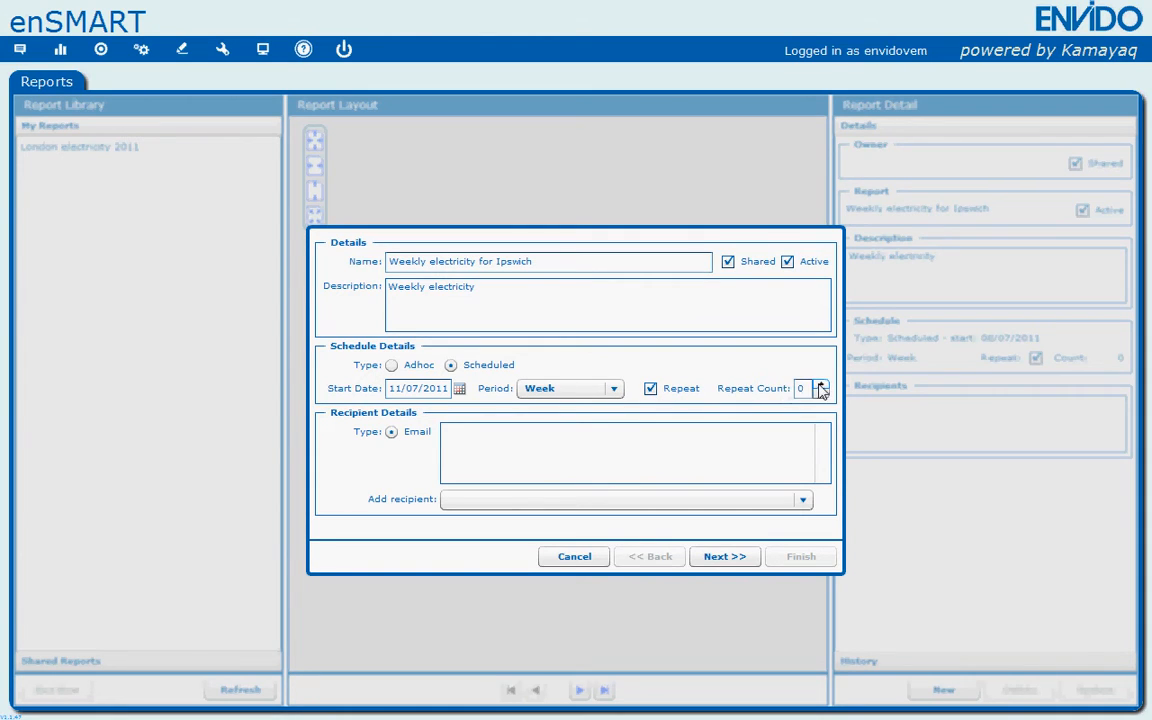
left_click_drag(820, 387, 820, 387)
- Add envidoVEM as an email recipient of the report
left_click(490, 502)
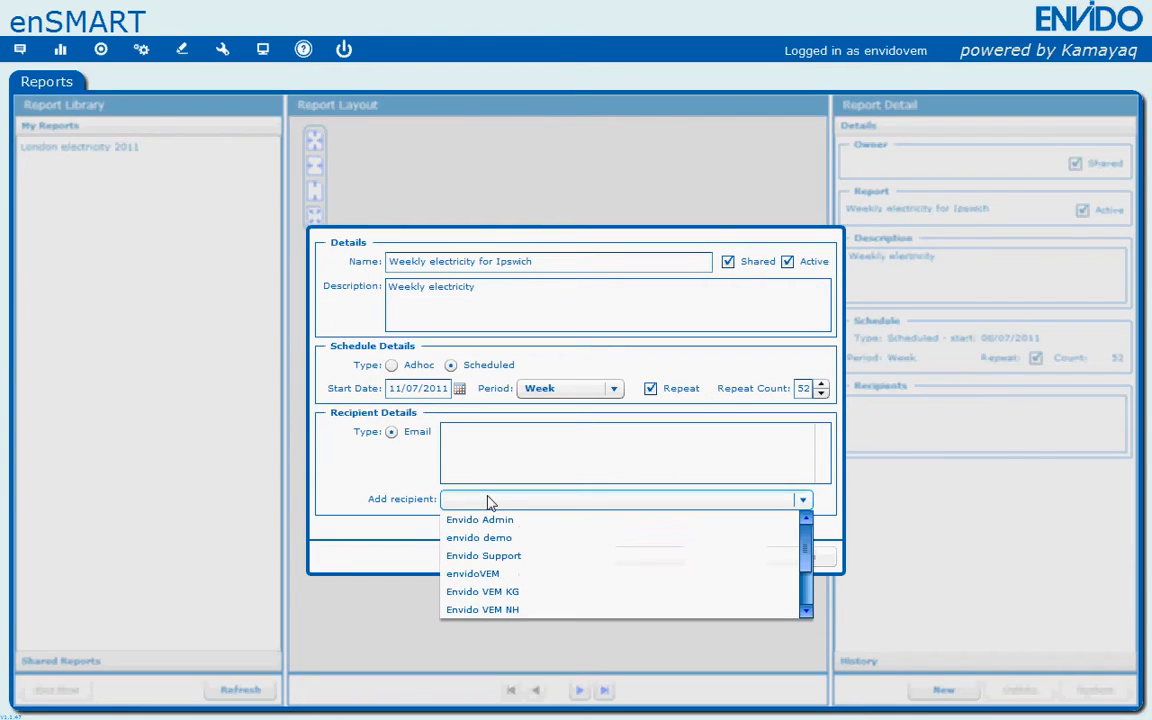
left_click(506, 575)
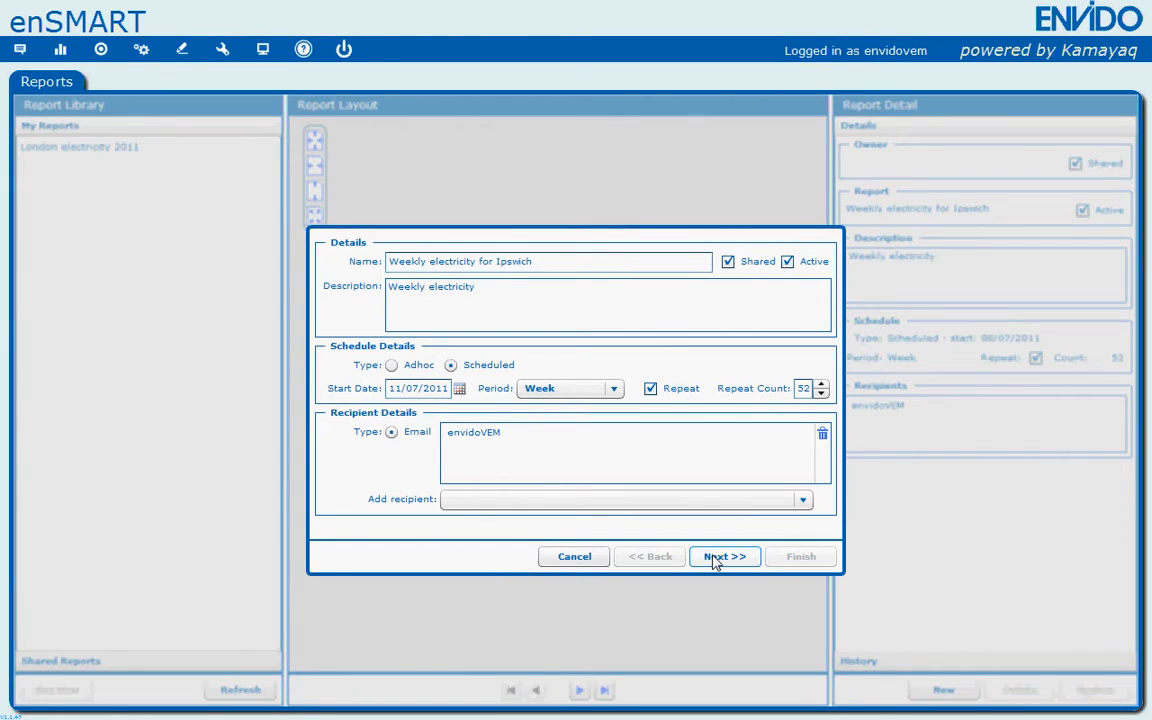
left_click(548, 500)
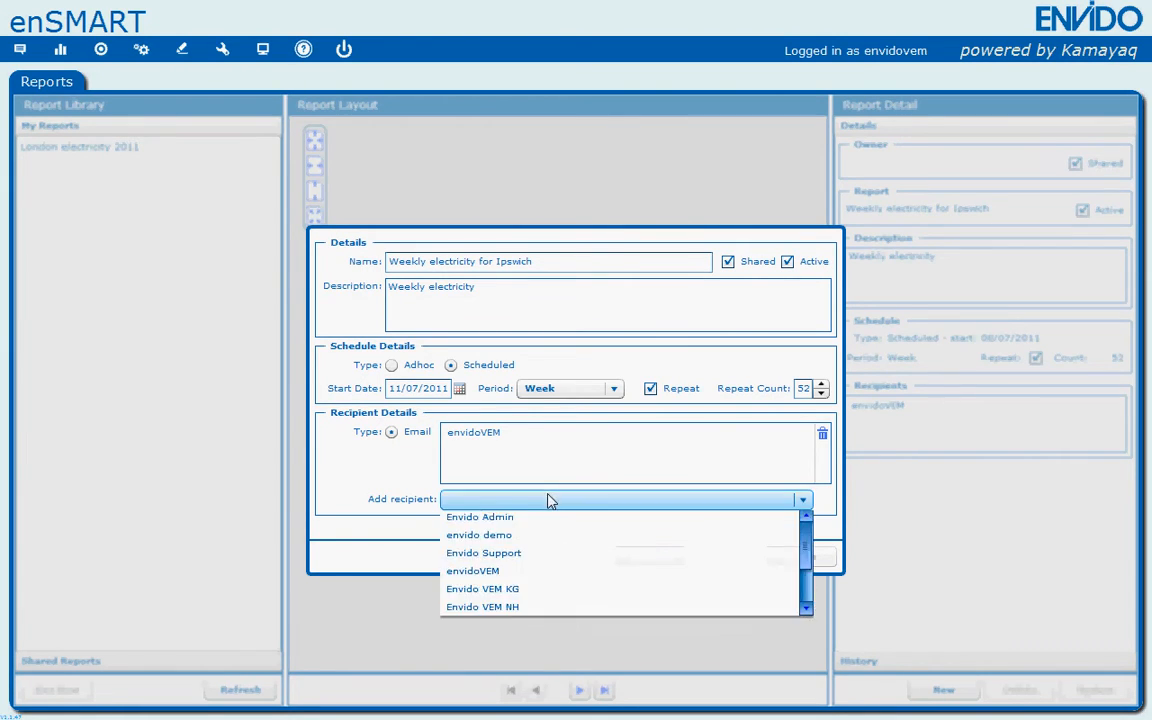
left_click(537, 535)
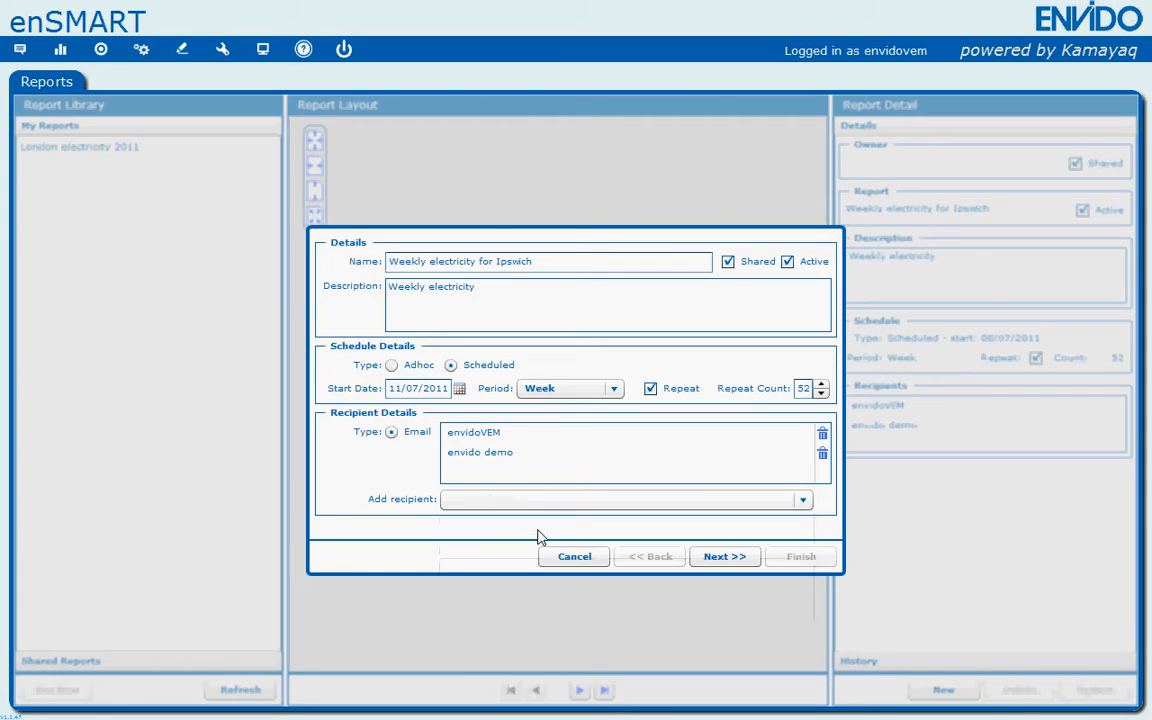
left_click(823, 457)
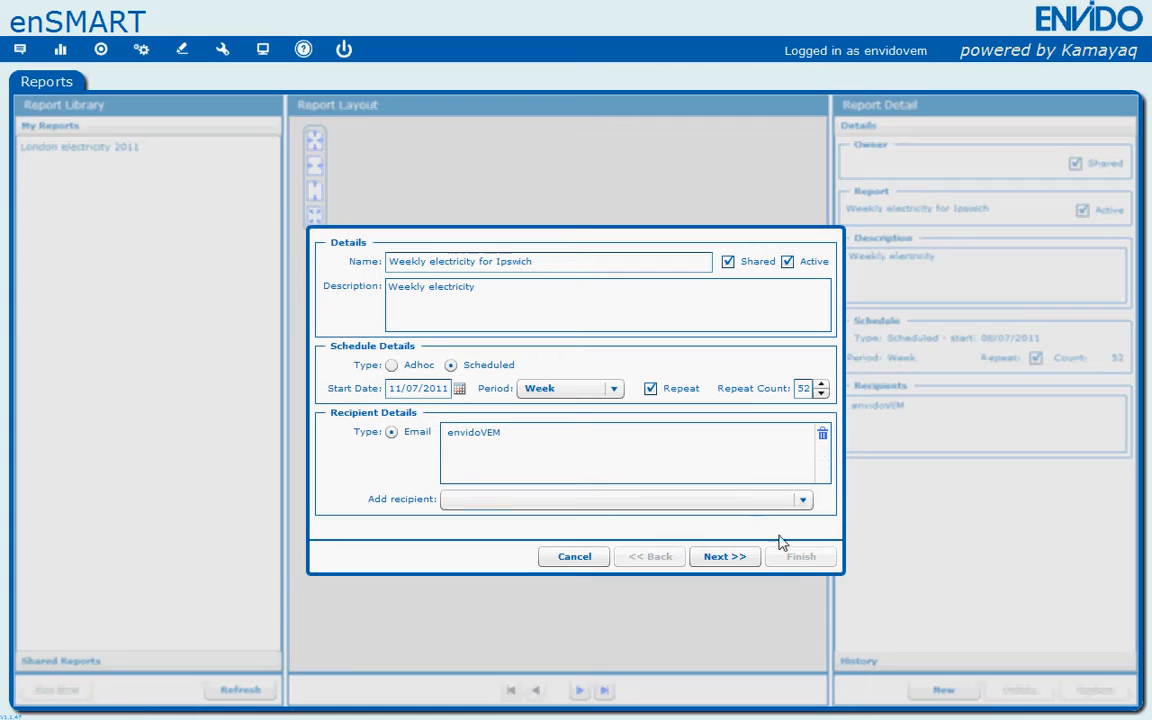
- Continue to the page layout and place a text element near the top of the page
left_click(724, 556)
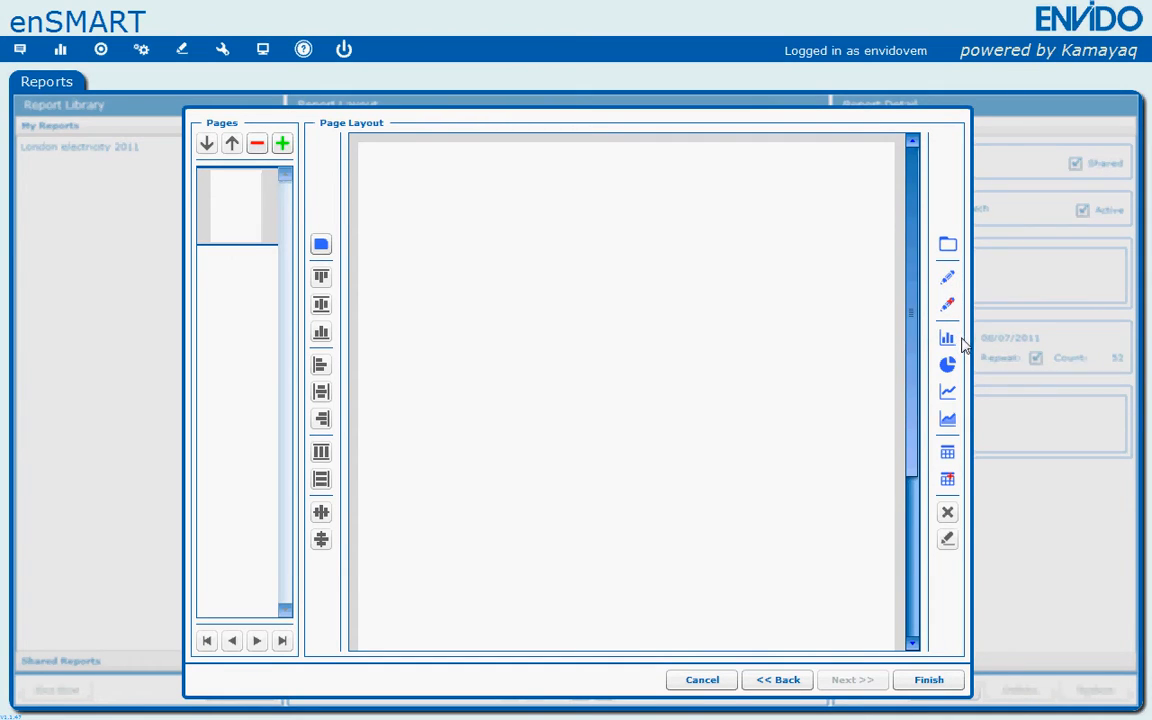
left_click(321, 245)
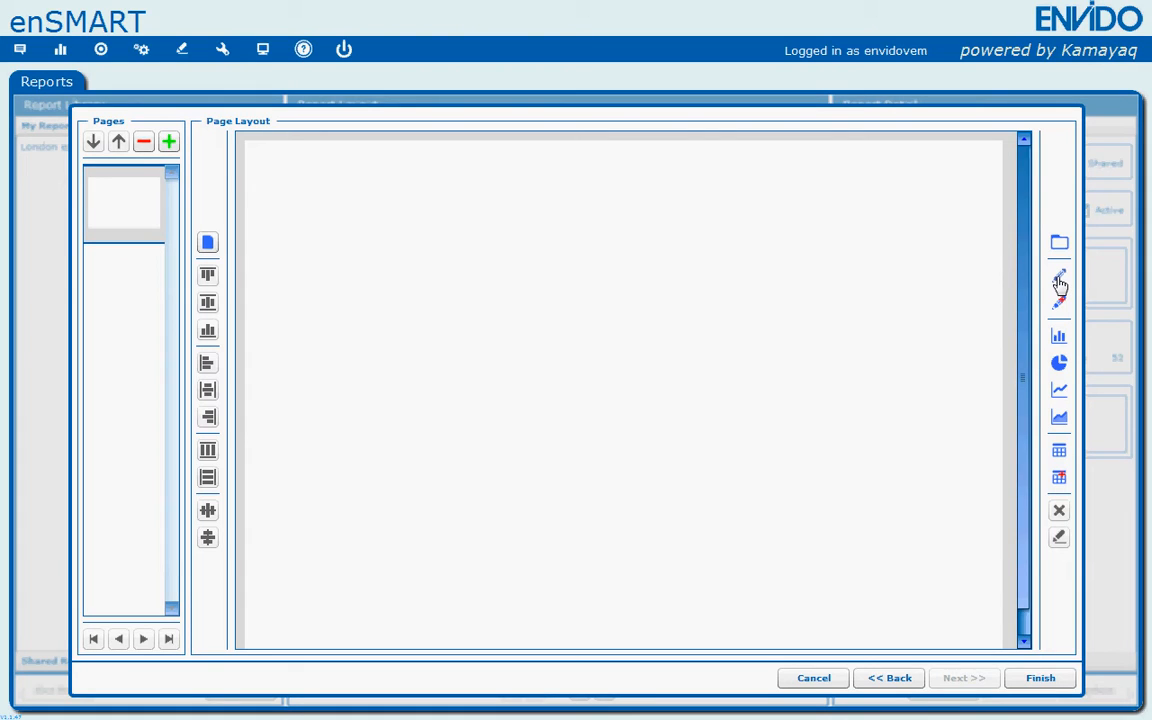
left_click_drag(1060, 286, 901, 279)
left_click_drag(287, 190, 279, 173)
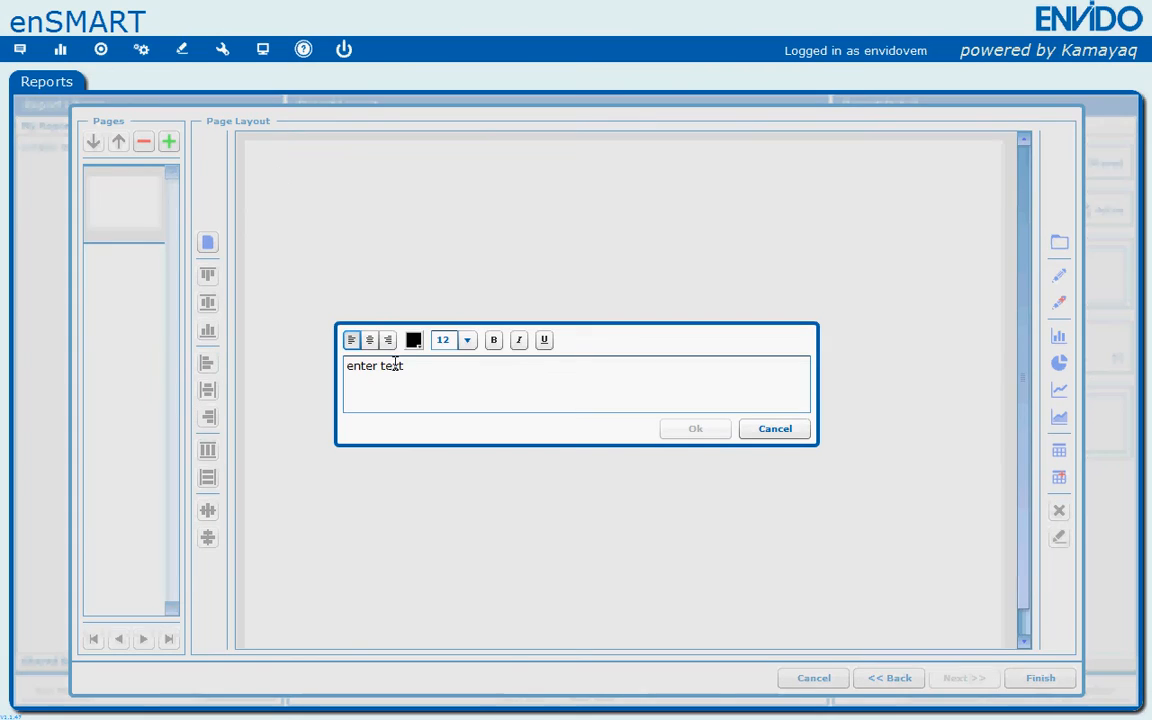
- Replace the placeholder text with "Weekly electricity summary report"
left_click_drag(412, 370, 322, 373)
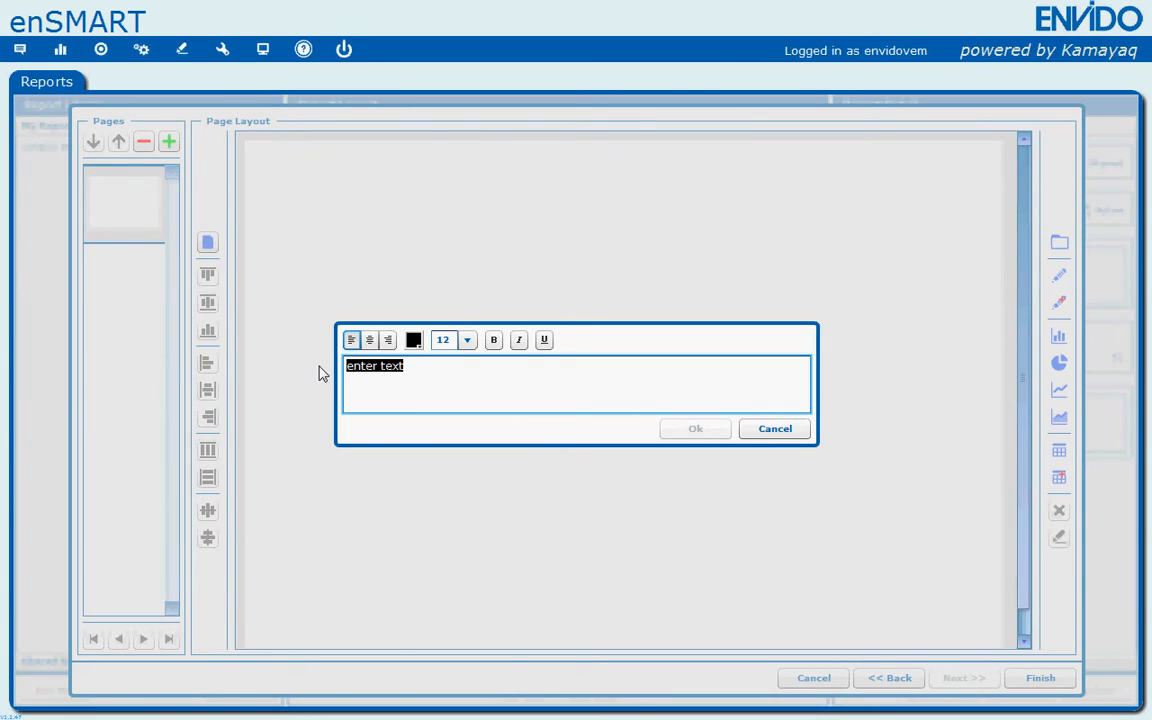
type("Weekly ")
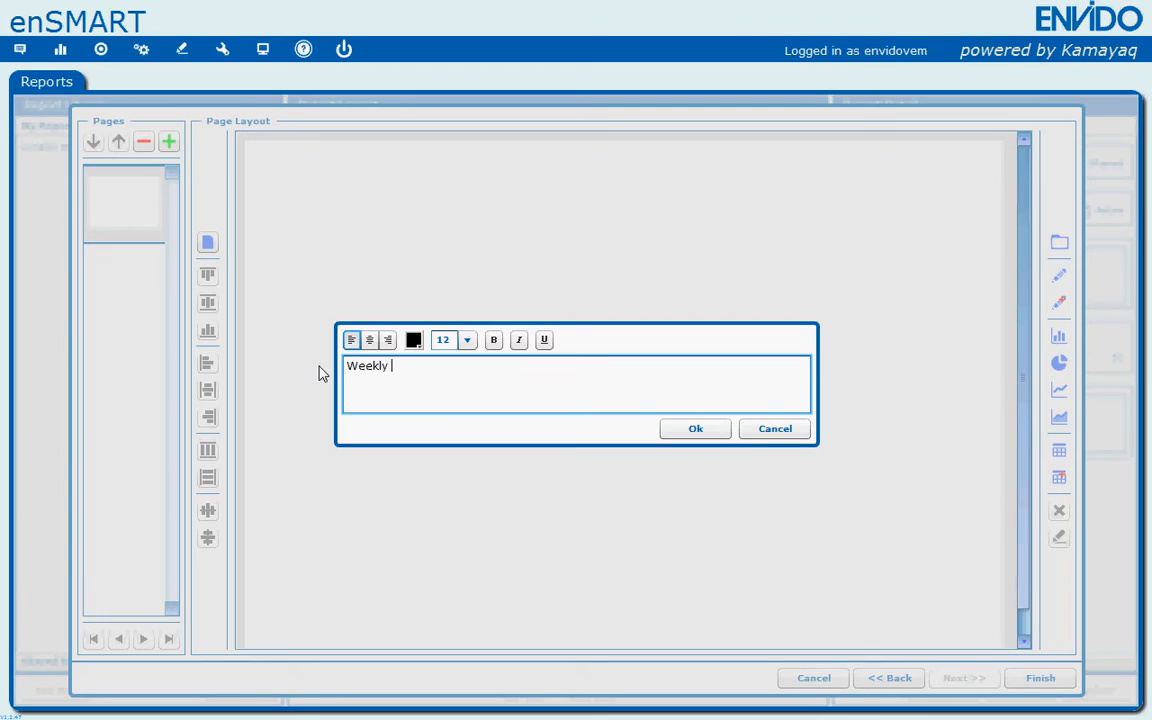
type("electrcity")
key("BackSpace")
key("BackSpace")
key("BackSpace")
type("city summary report")
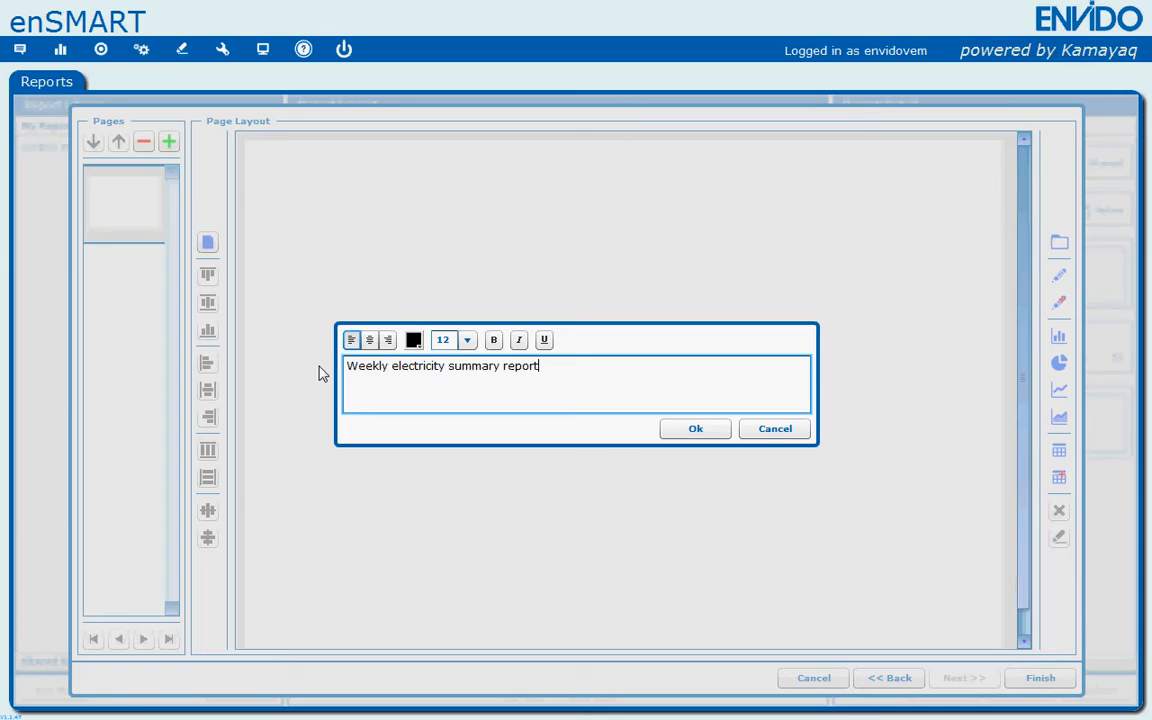
- Set the title text to size 14 and bold, and confirm it
left_click(467, 340)
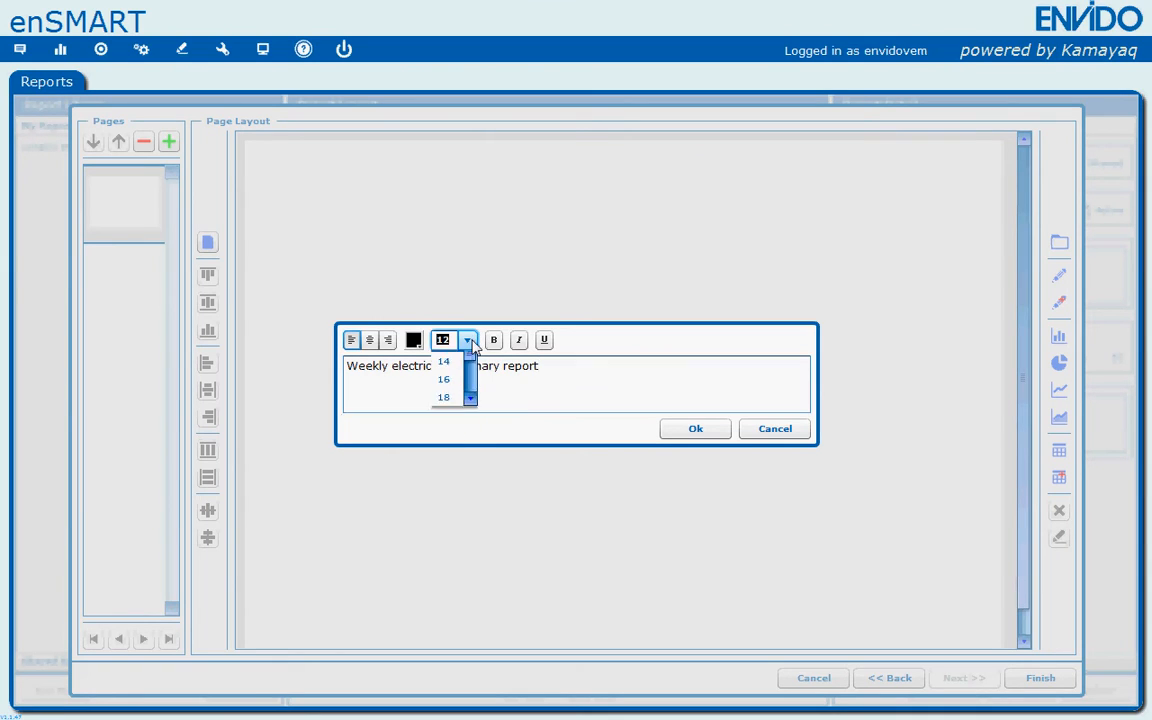
left_click(452, 393)
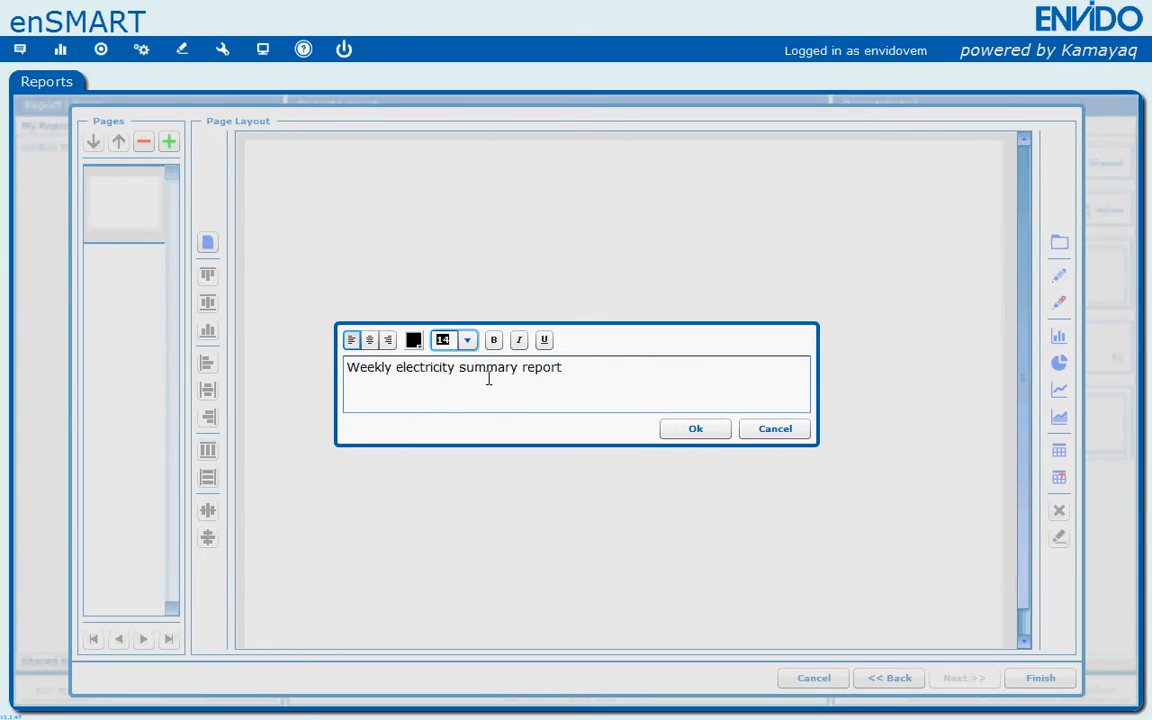
left_click(493, 340)
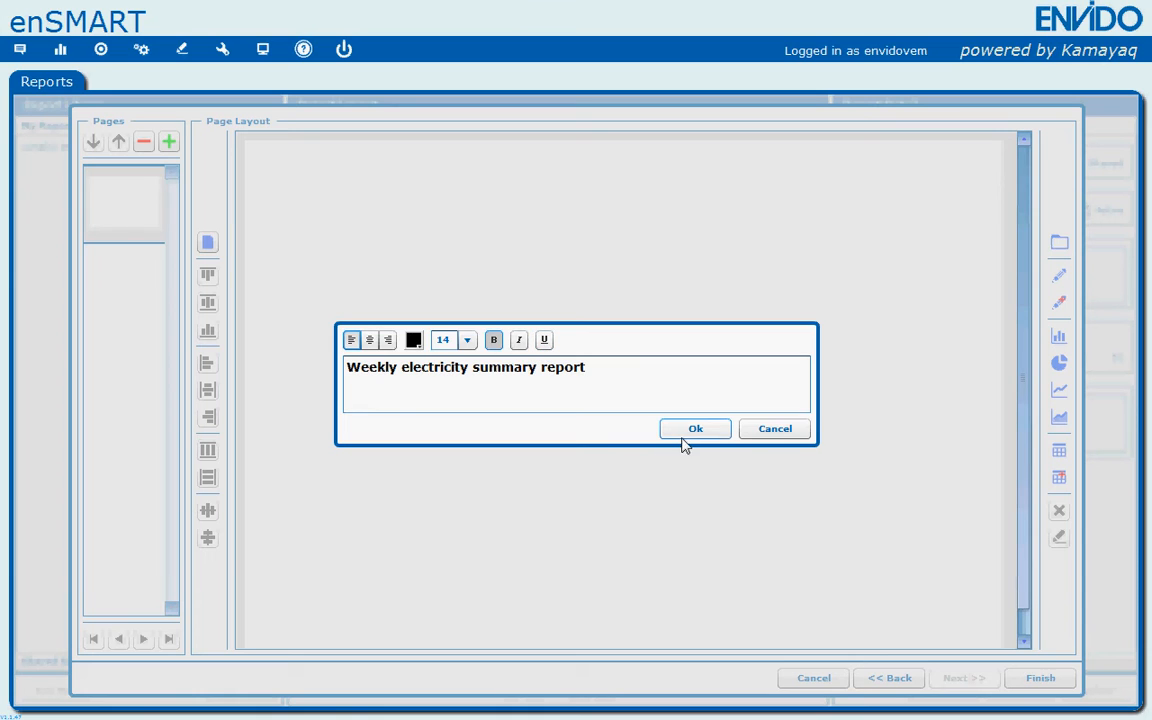
left_click(689, 434)
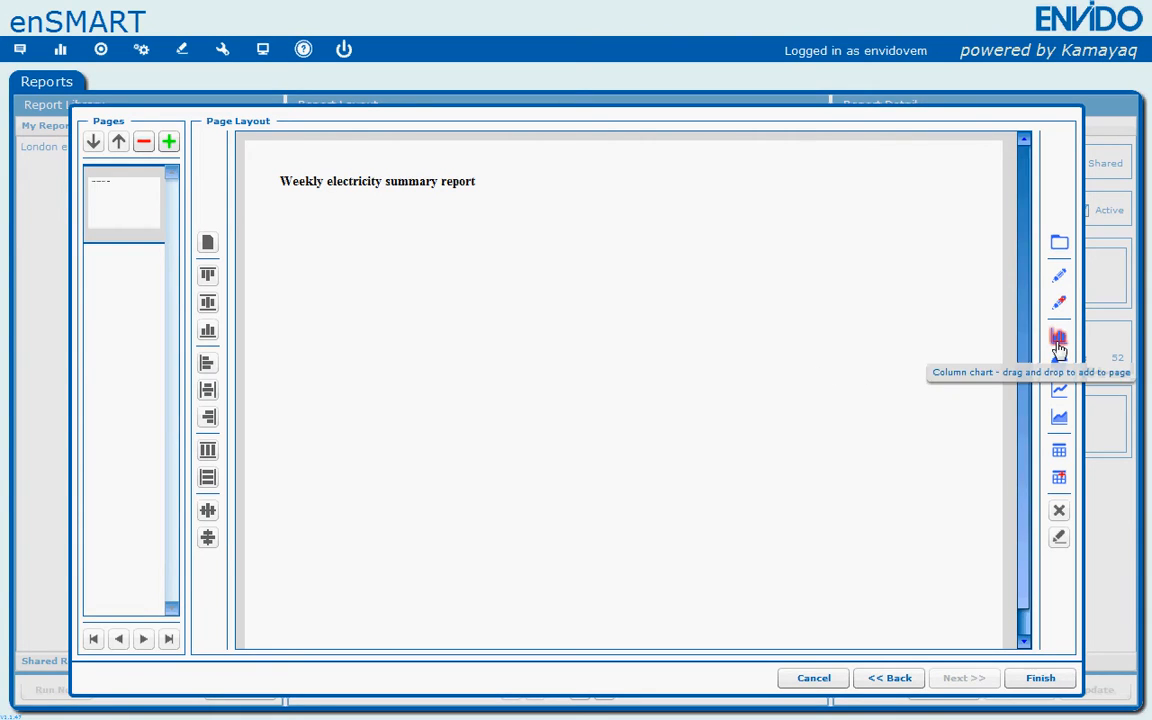
- Add a column chart below the title showing Electricity in kWh for the Ipswich source
left_click_drag(1058, 346, 391, 427)
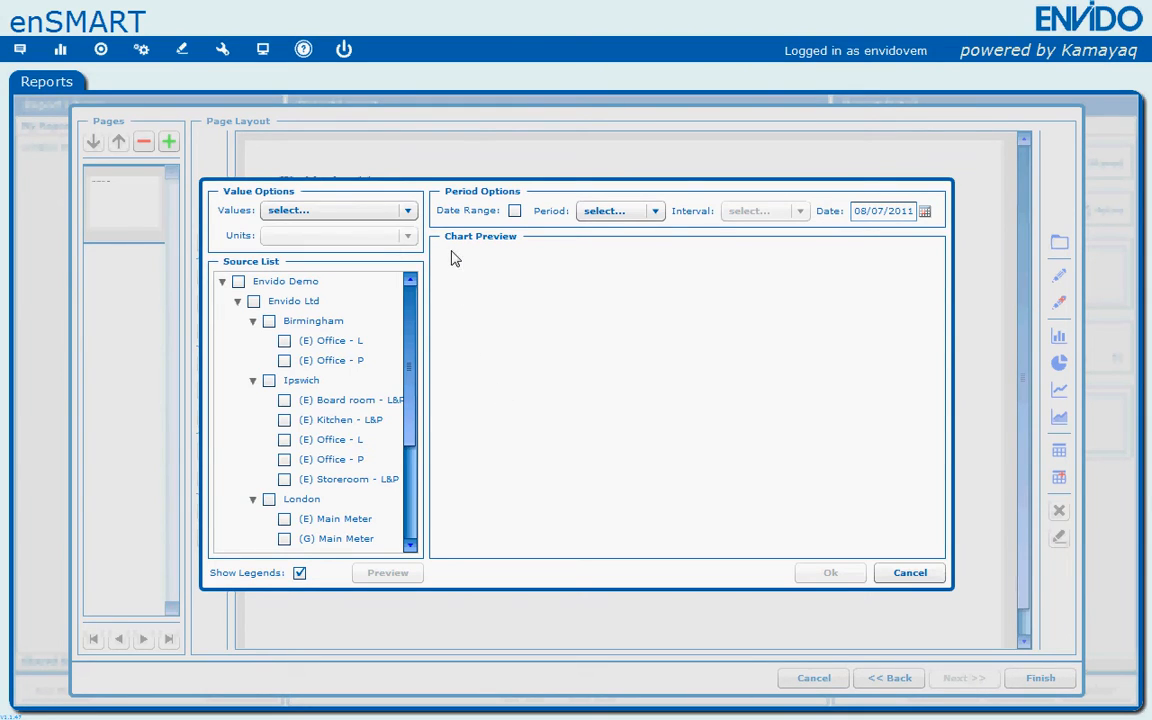
left_click(407, 210)
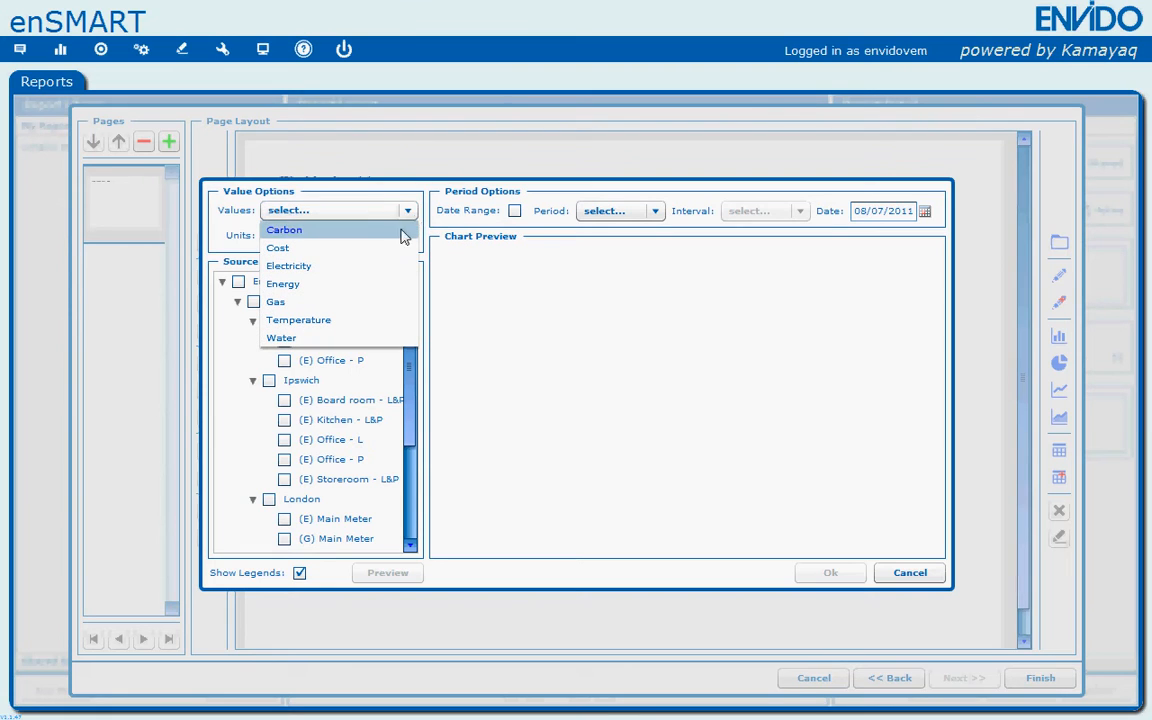
left_click(368, 270)
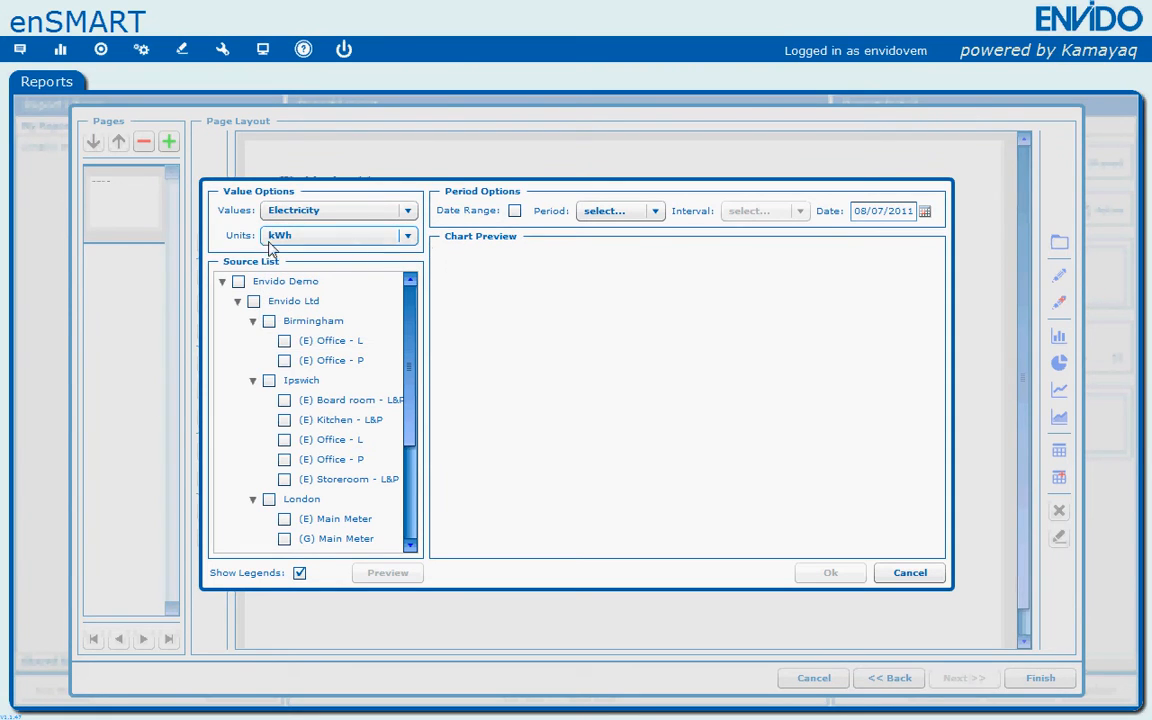
left_click(316, 244)
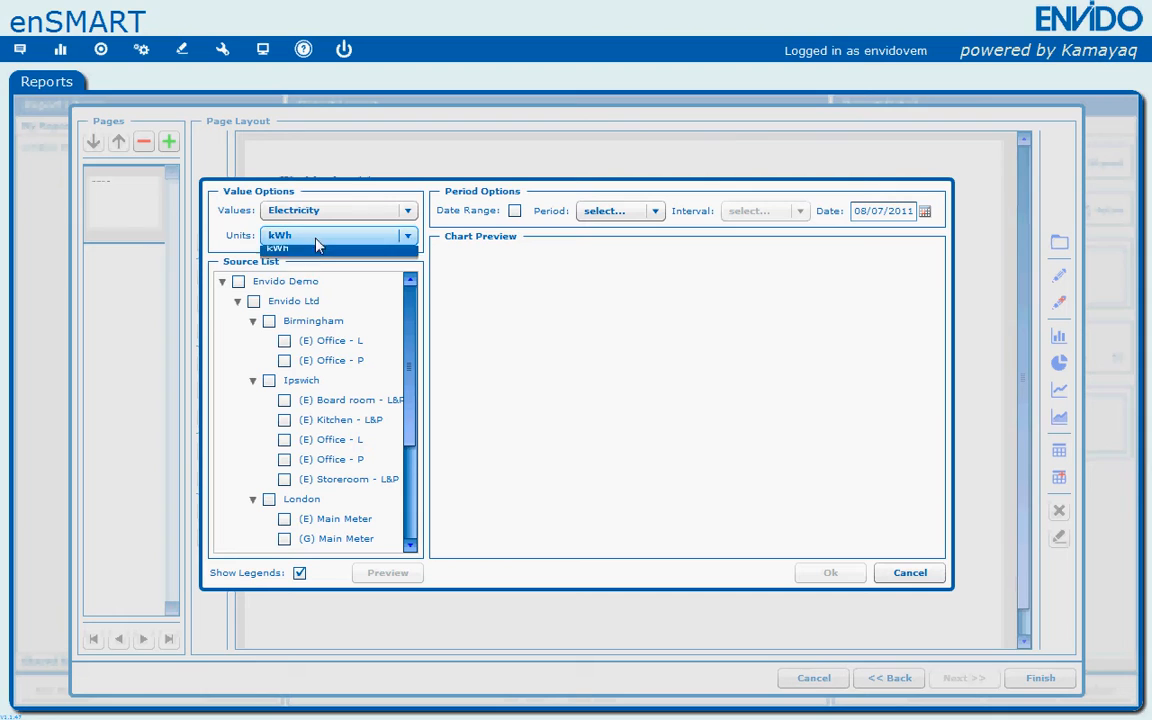
left_click(318, 241)
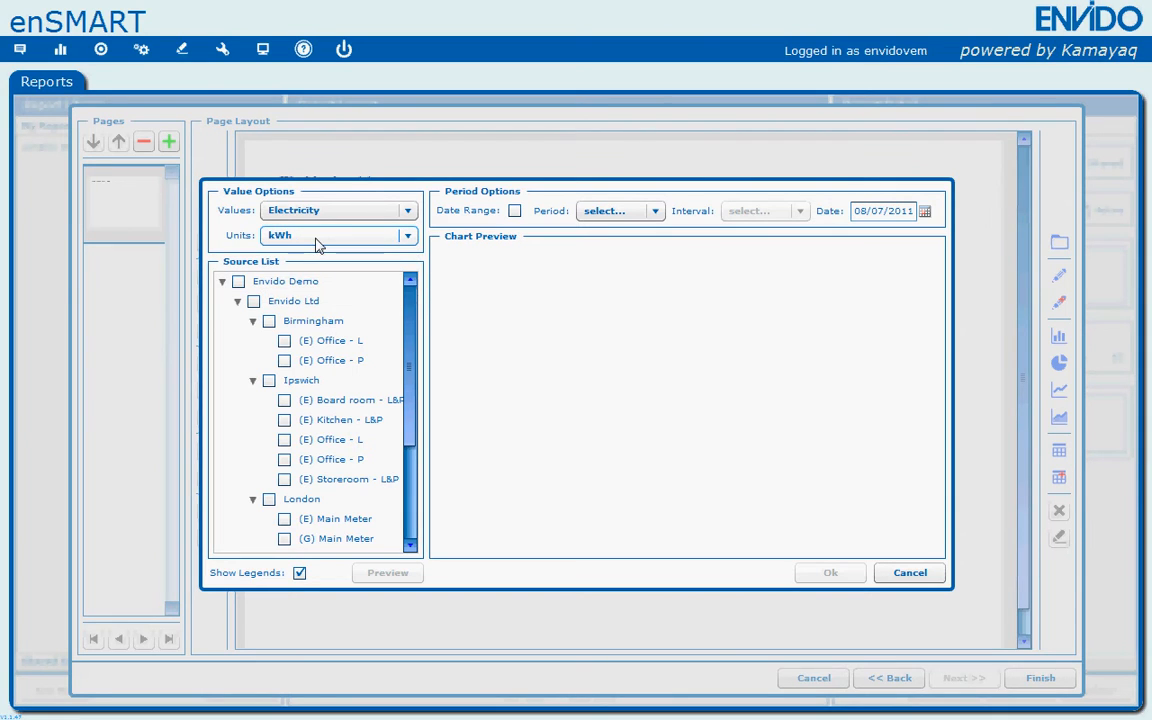
left_click_drag(417, 306, 413, 333)
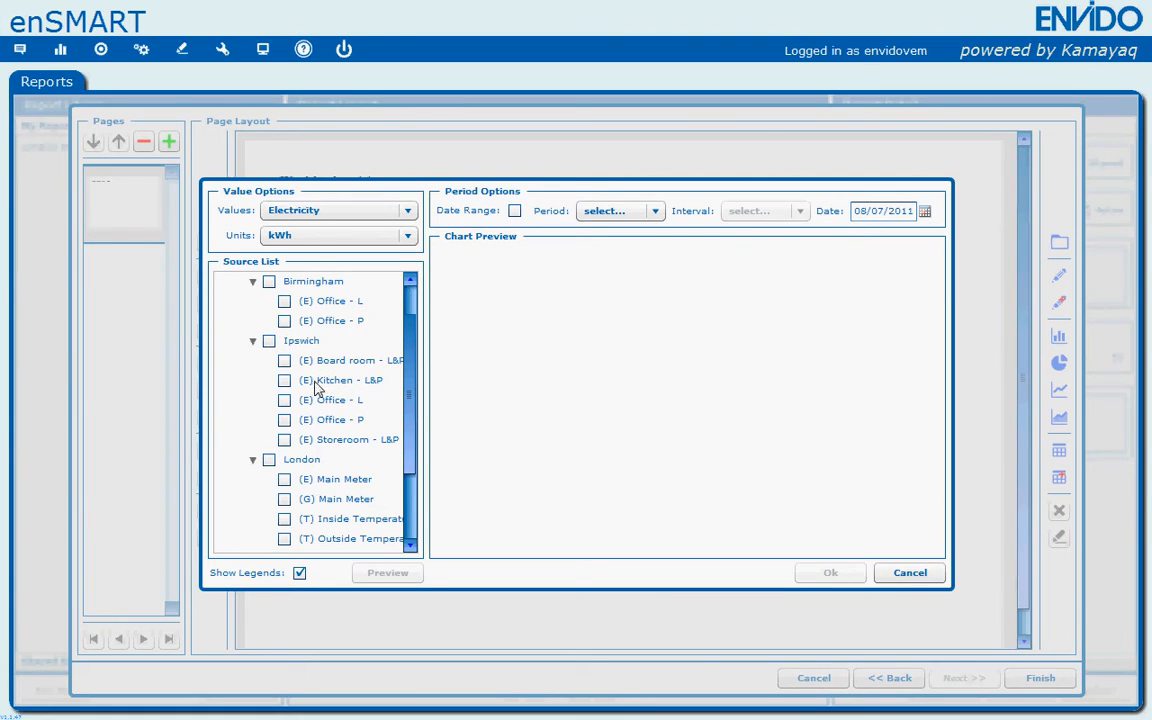
left_click(269, 341)
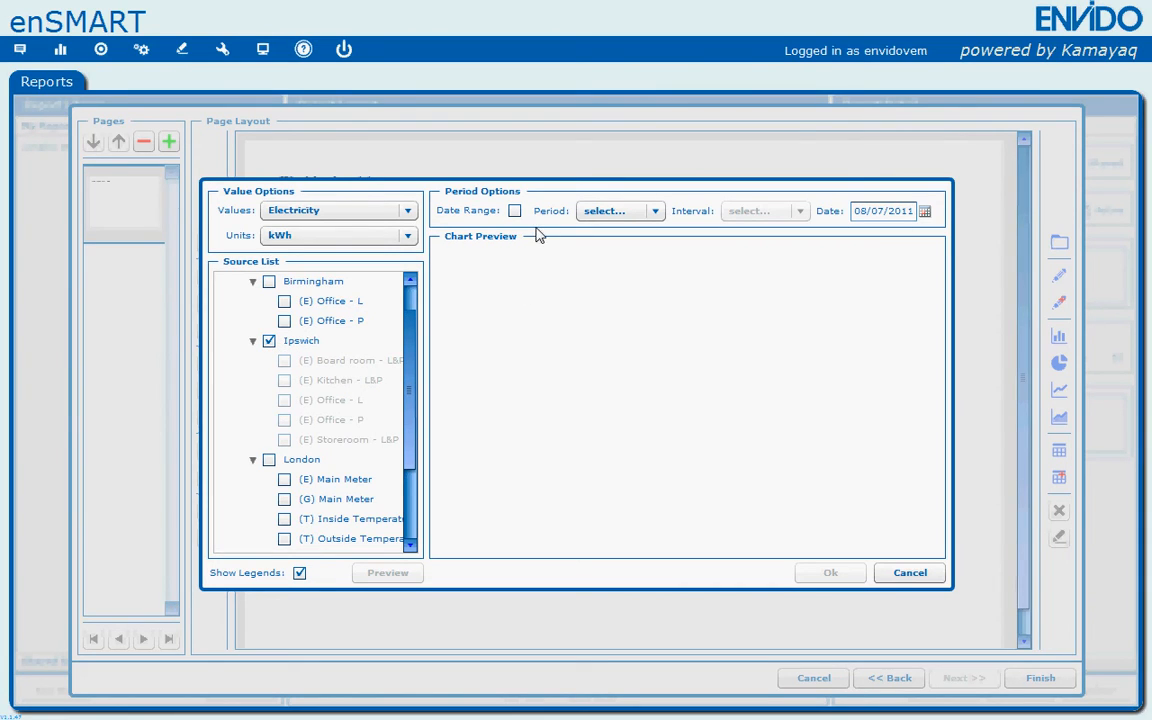
- Set the chart period to Week and its date to 04/07/2011
left_click(651, 215)
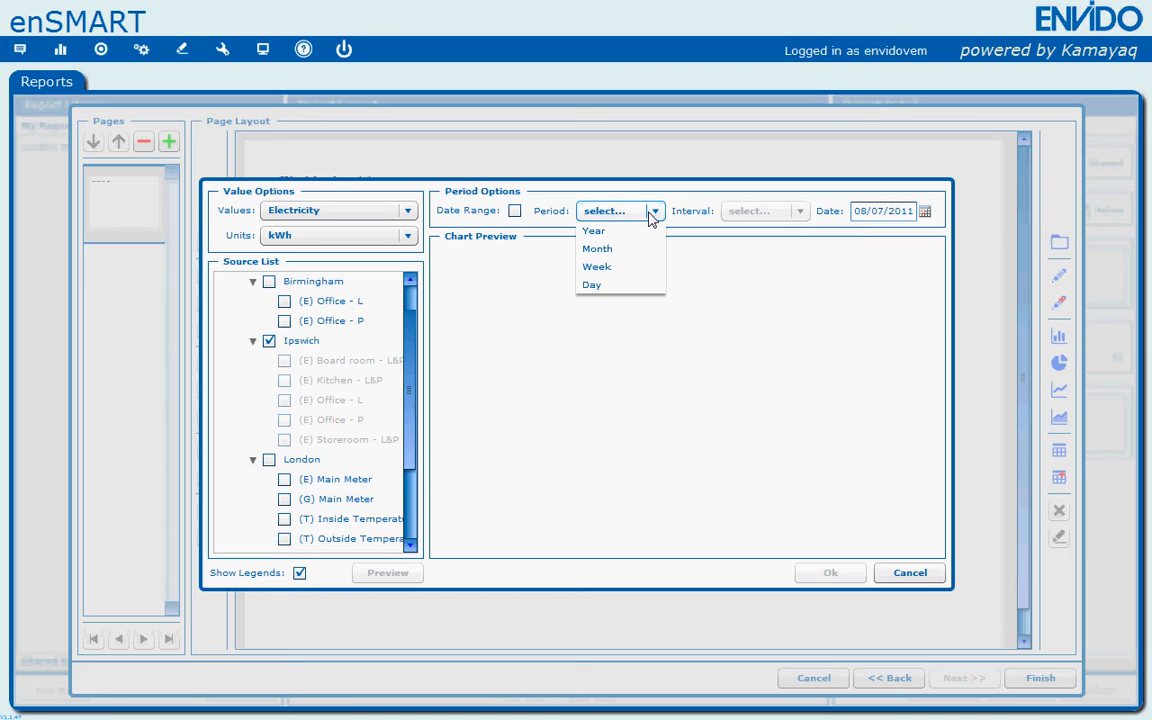
left_click(631, 268)
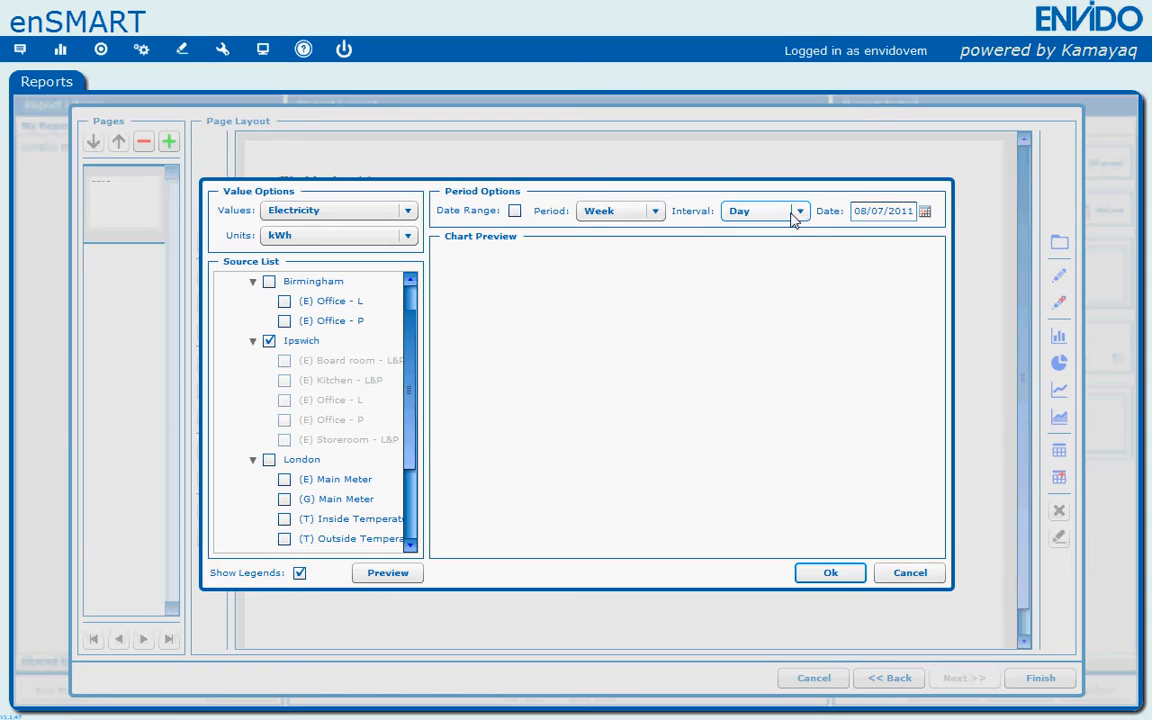
left_click(925, 213)
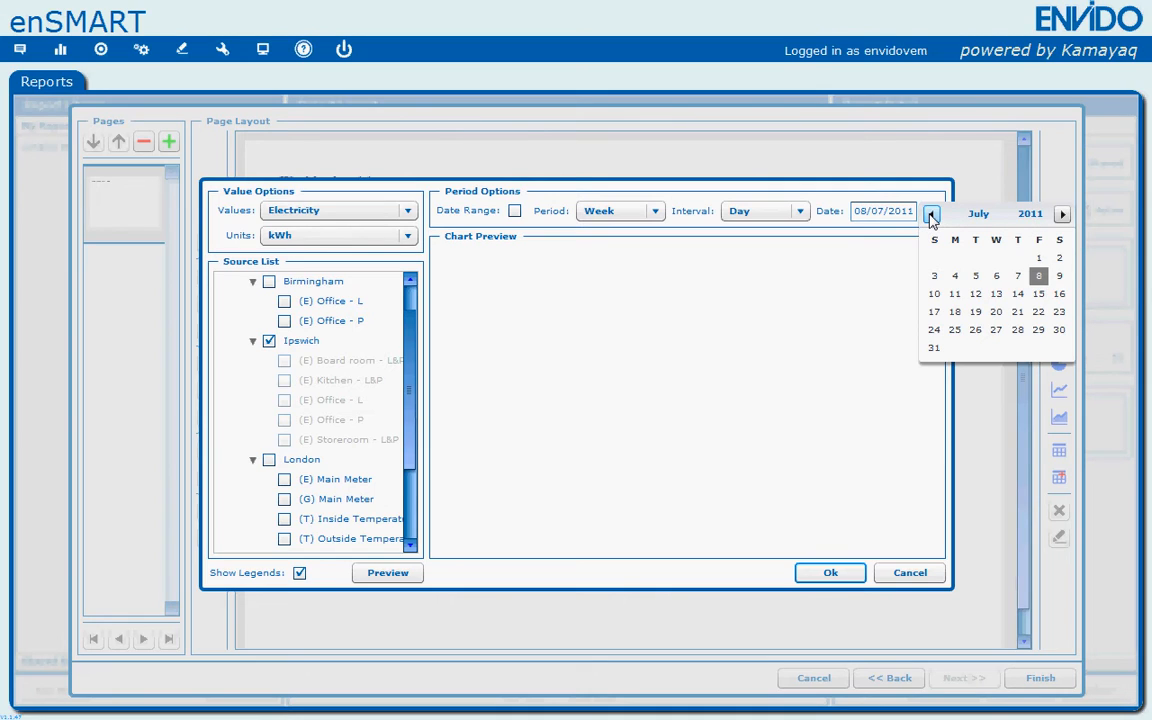
left_click(955, 282)
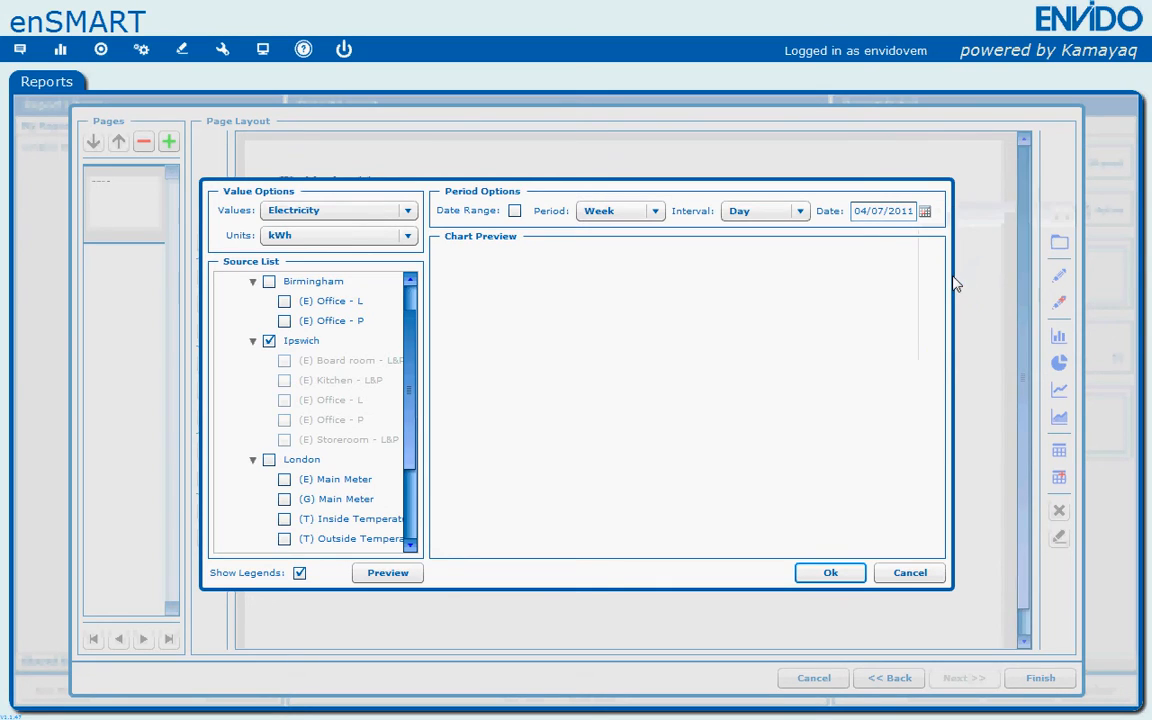
- Preview the Ipswich electricity column chart and confirm it onto the page
left_click(409, 577)
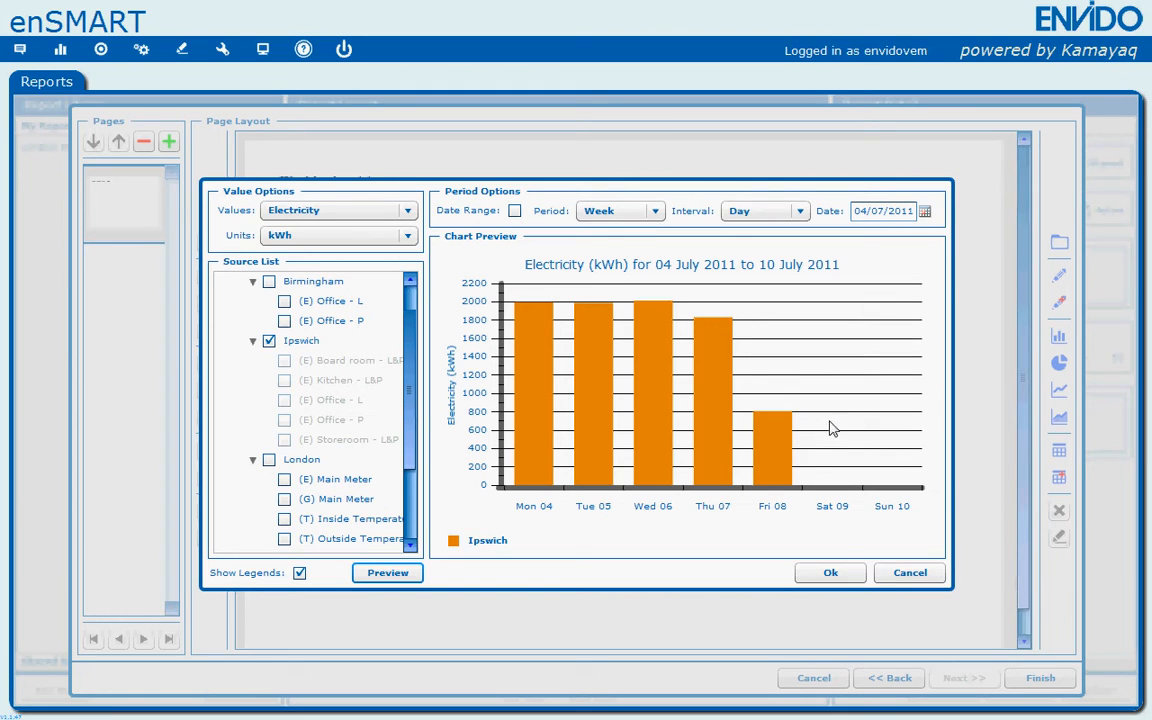
left_click(830, 572)
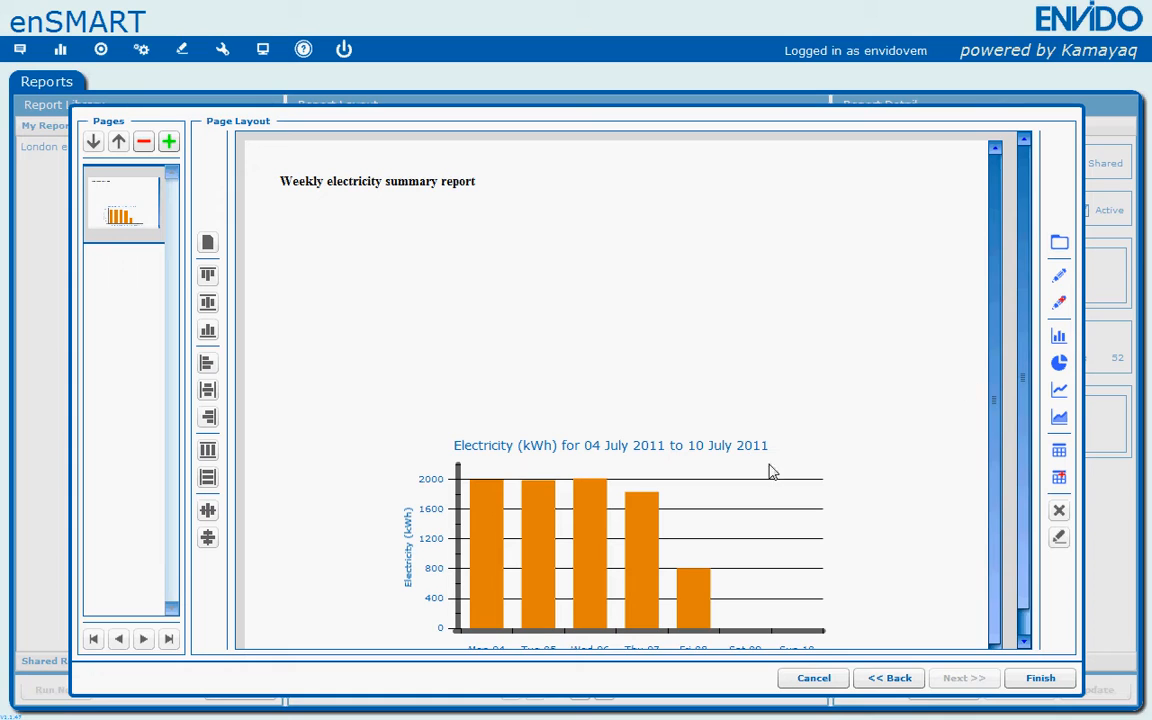
- Move the chart up just beneath the title and widen it across the page
left_click(706, 500)
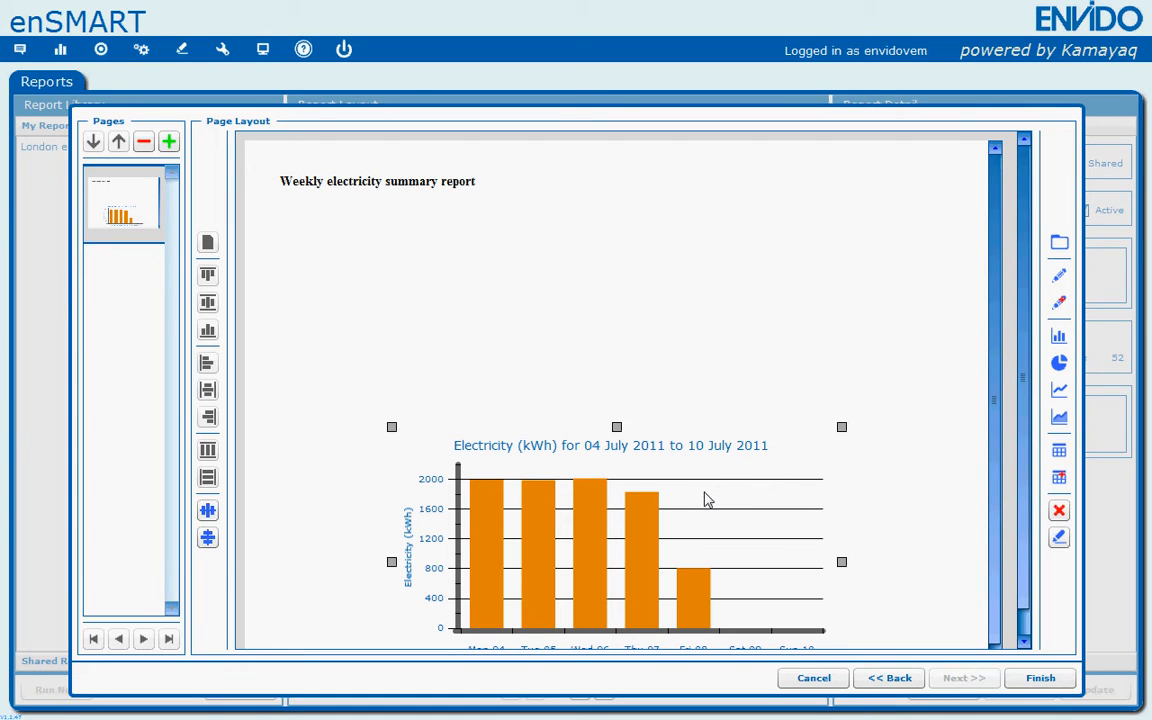
left_click_drag(686, 344, 604, 303)
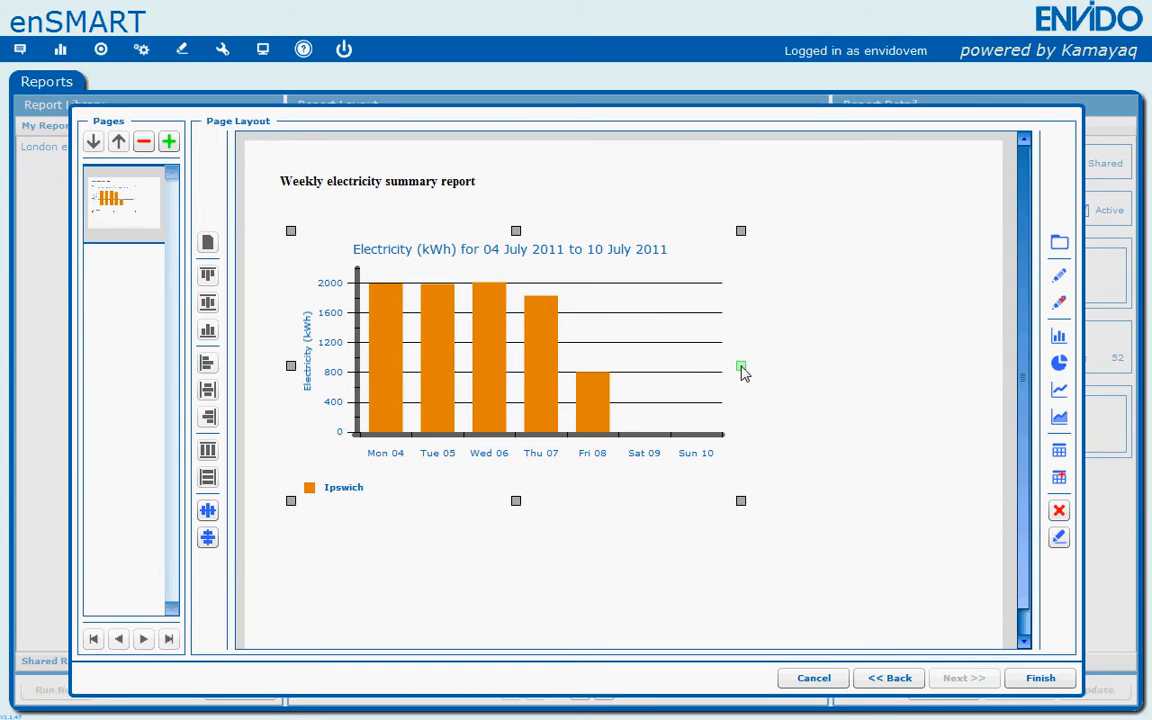
left_click_drag(743, 372, 928, 383)
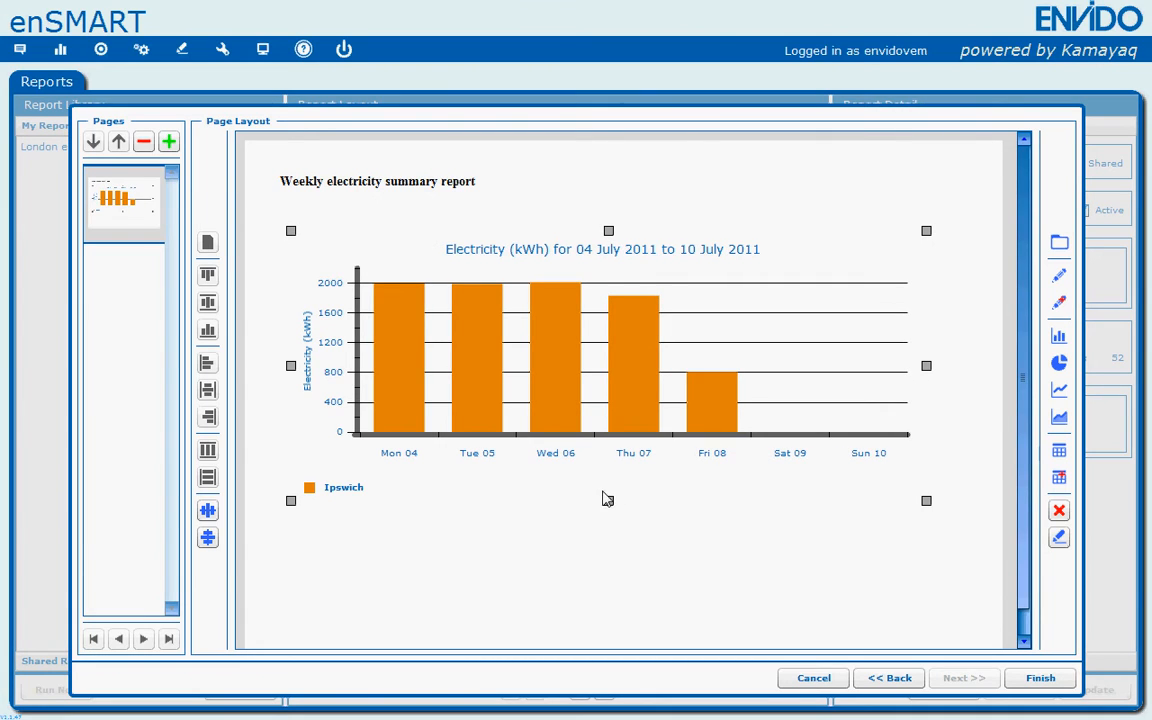
left_click_drag(1029, 476, 1029, 527)
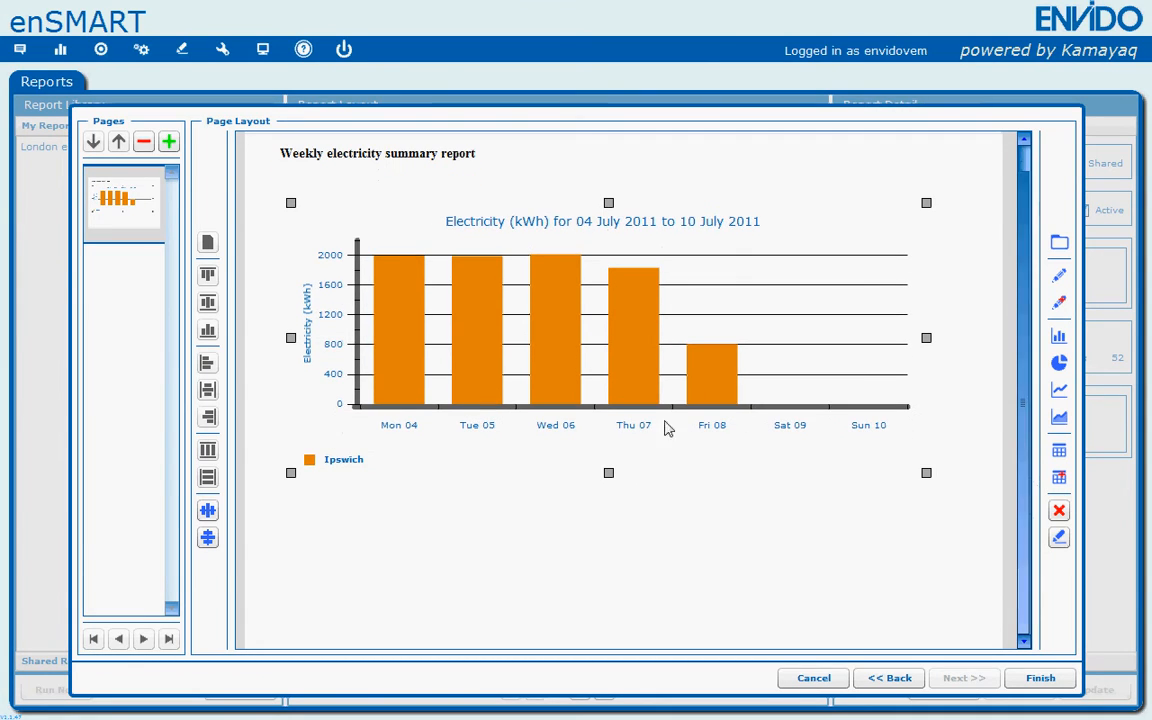
left_click_drag(609, 472, 622, 447)
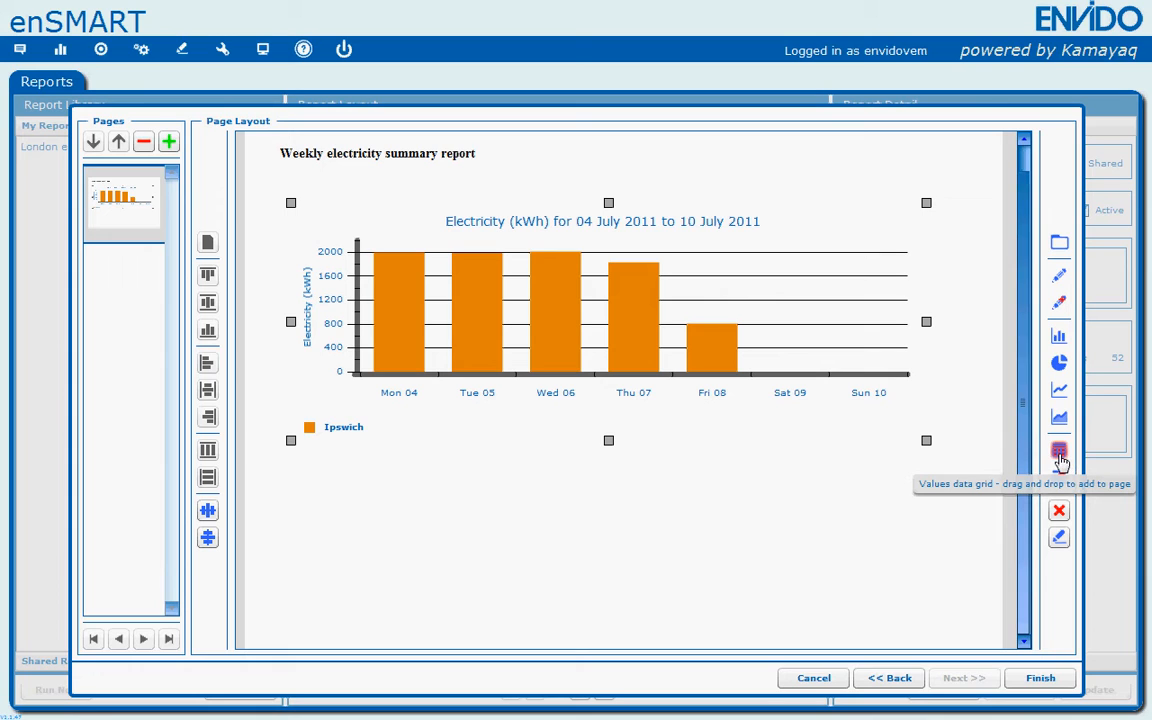
- Add a values data grid below the chart showing Electricity in kWh for Ipswich, period Week, dated 04/07/2011
left_click_drag(1060, 462, 370, 524)
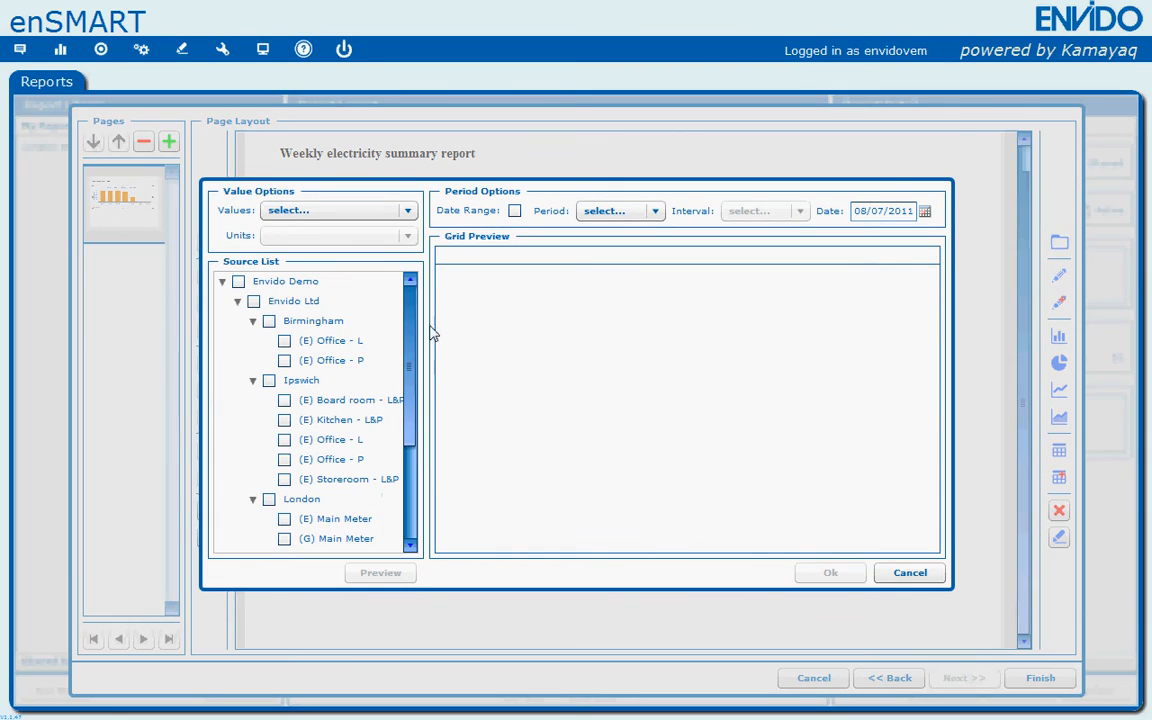
left_click(408, 215)
left_click(347, 266)
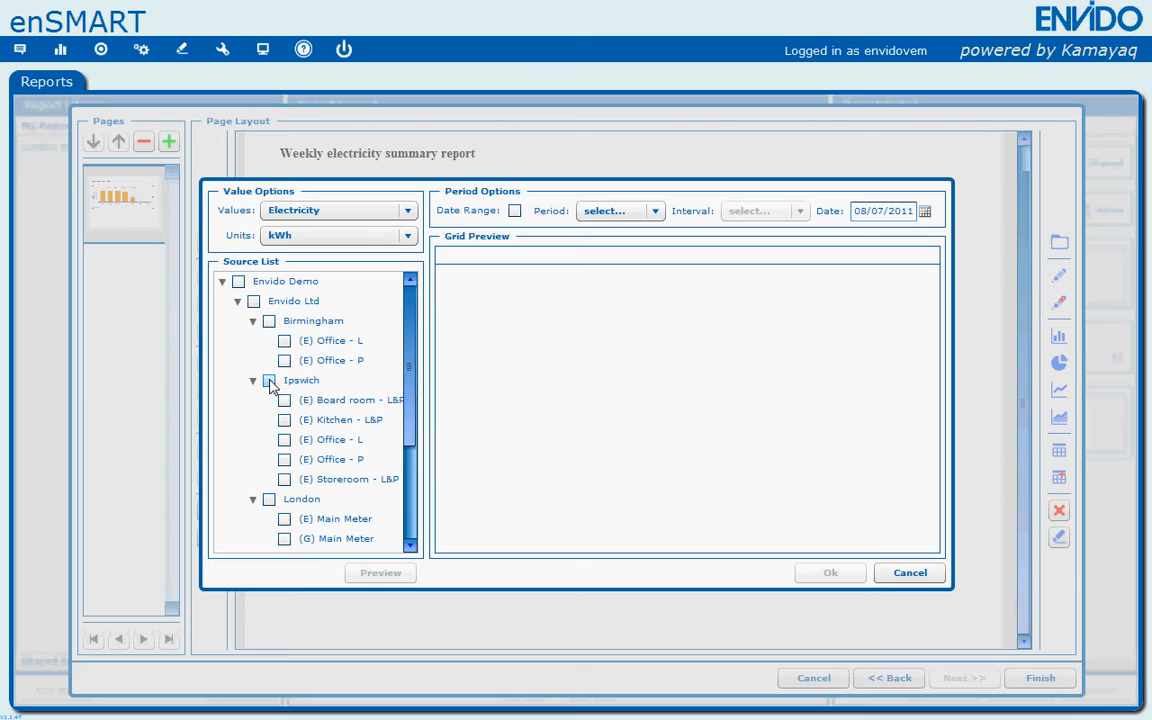
left_click(270, 382)
left_click(654, 212)
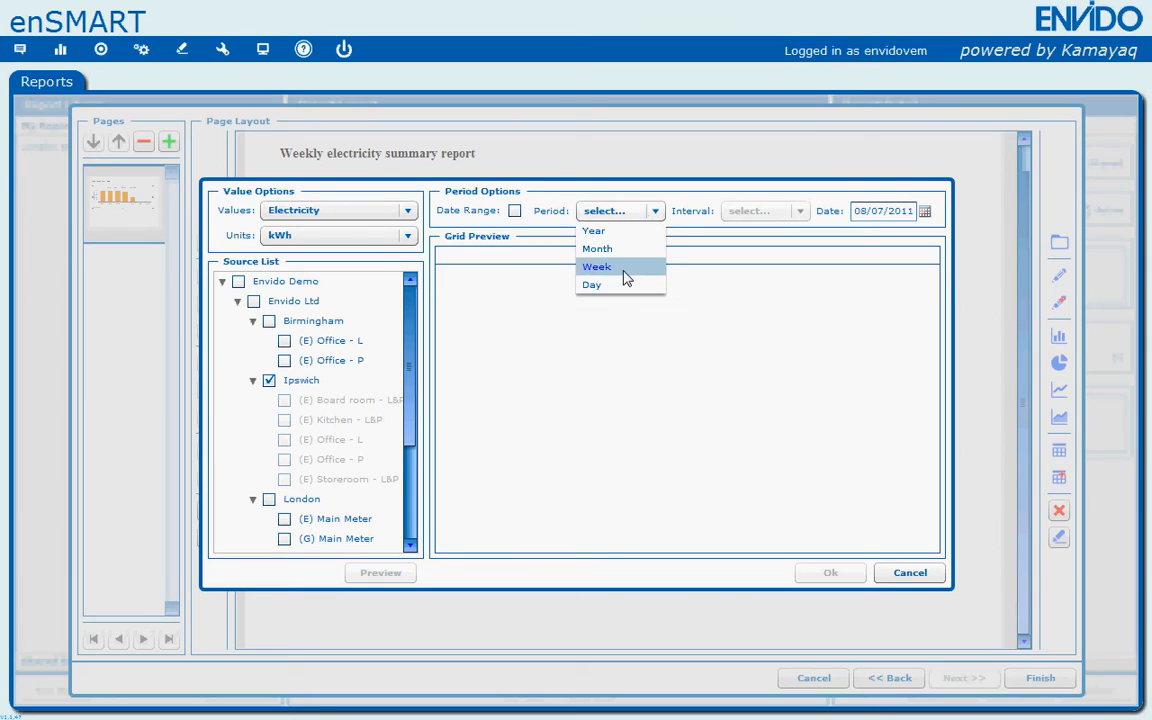
left_click(597, 267)
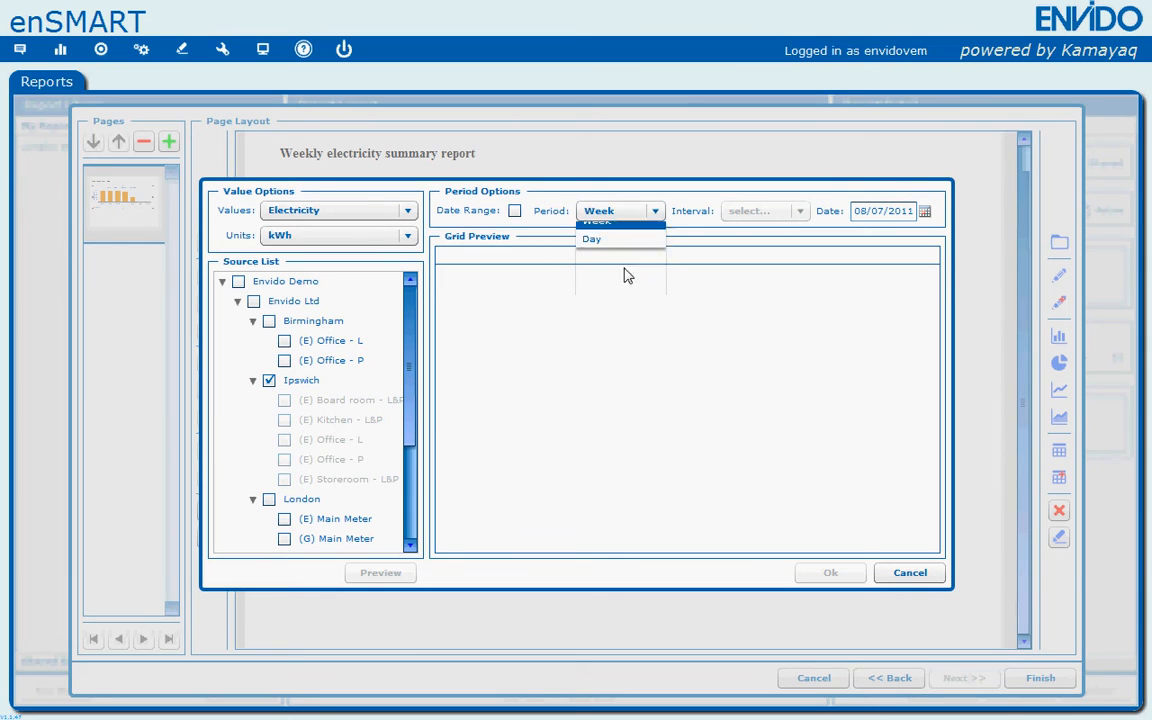
left_click(926, 213)
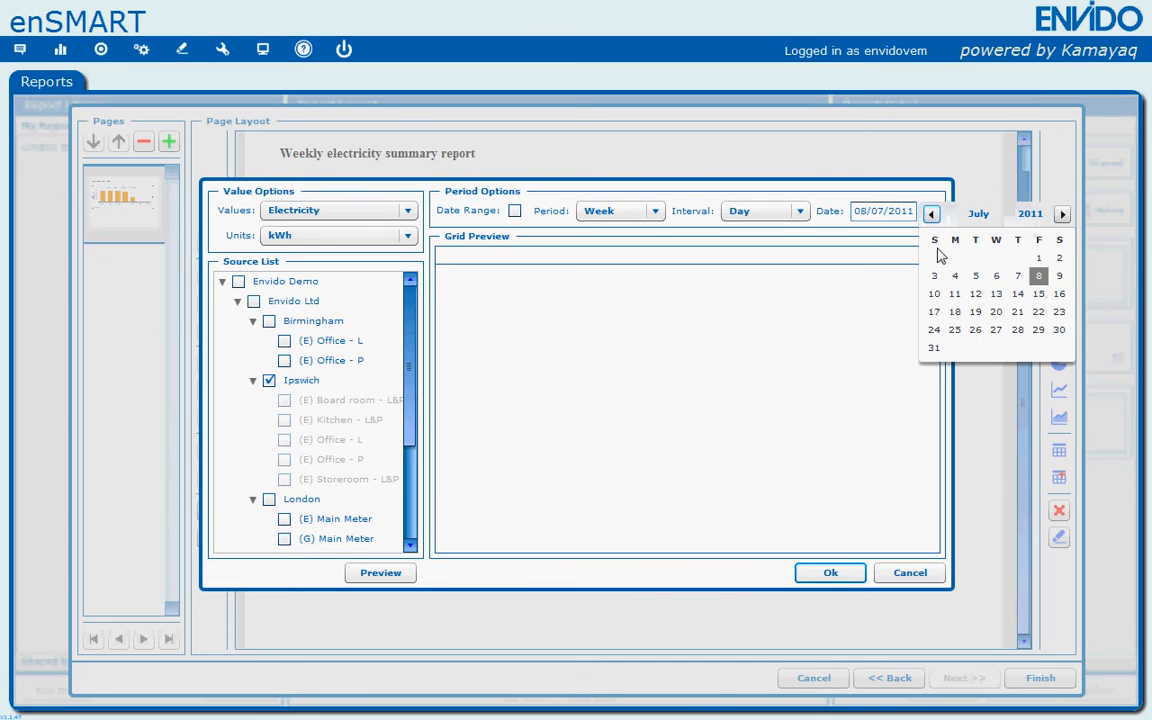
left_click(951, 276)
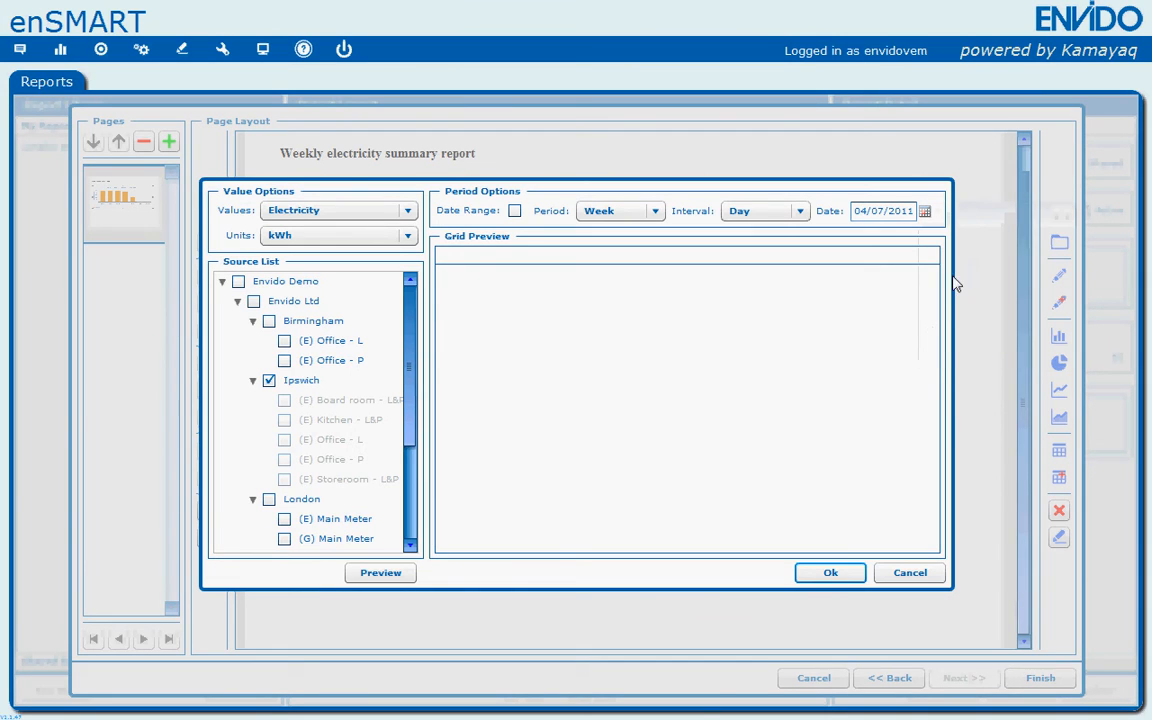
left_click(810, 574)
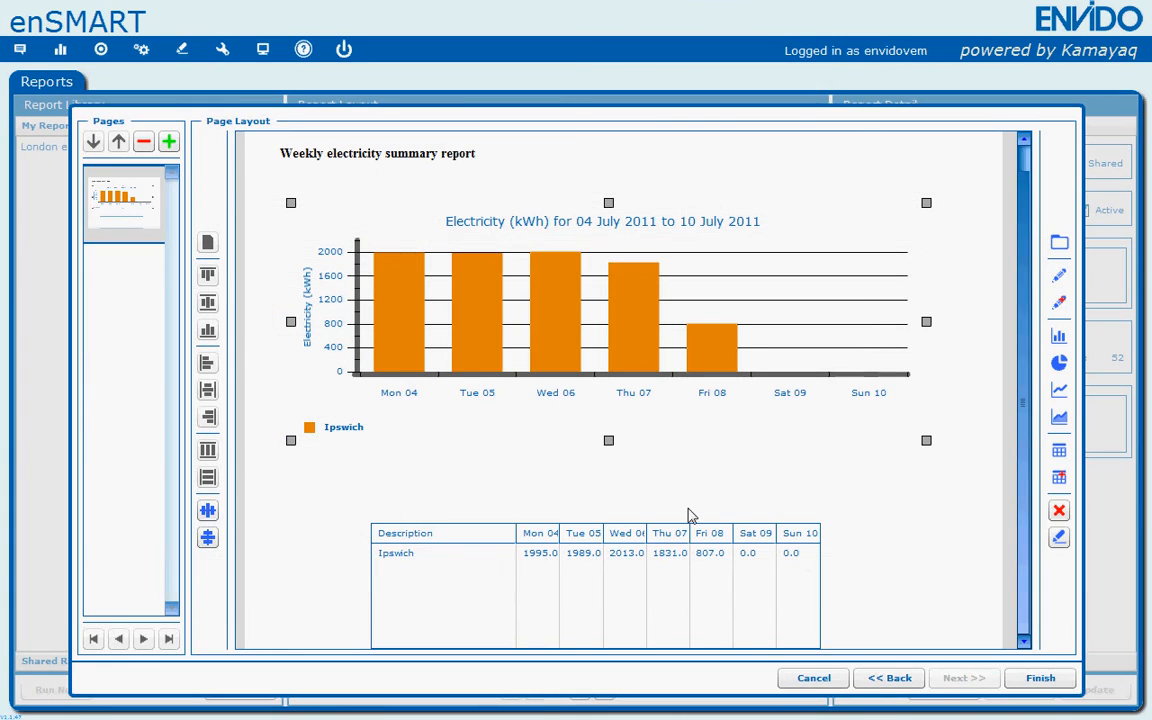
- Move the values grid under the chart, widen it to the chart's width, and shorten its height
left_click(487, 537)
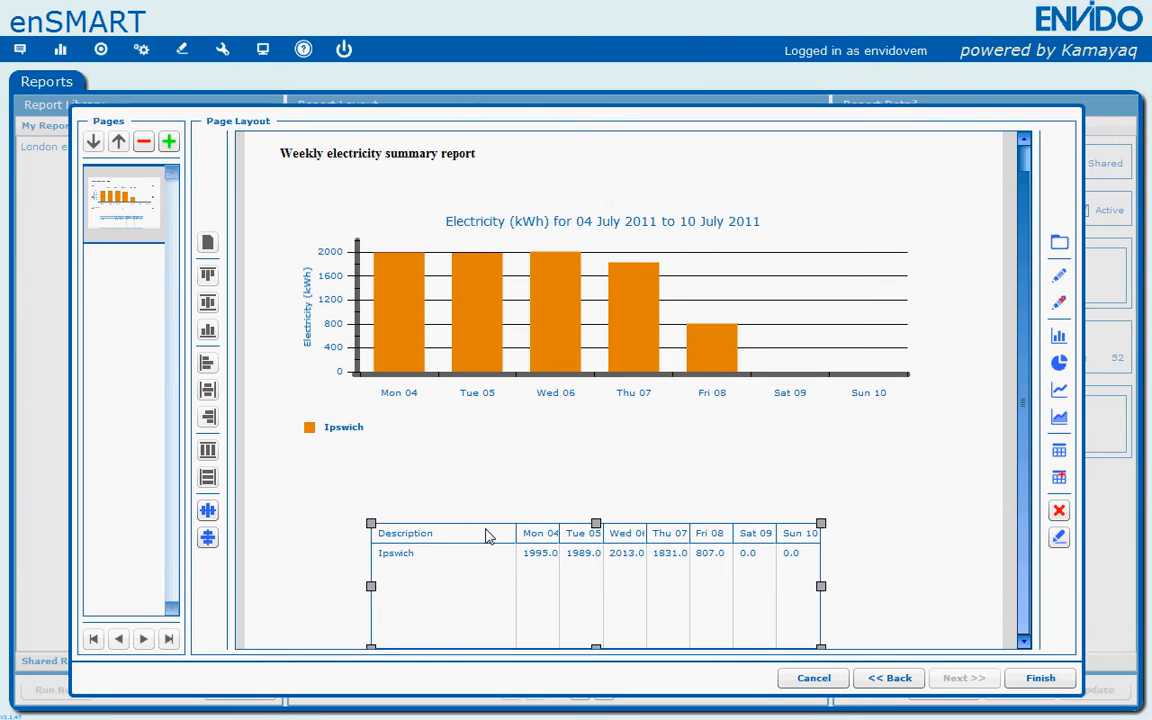
left_click_drag(493, 537, 398, 478)
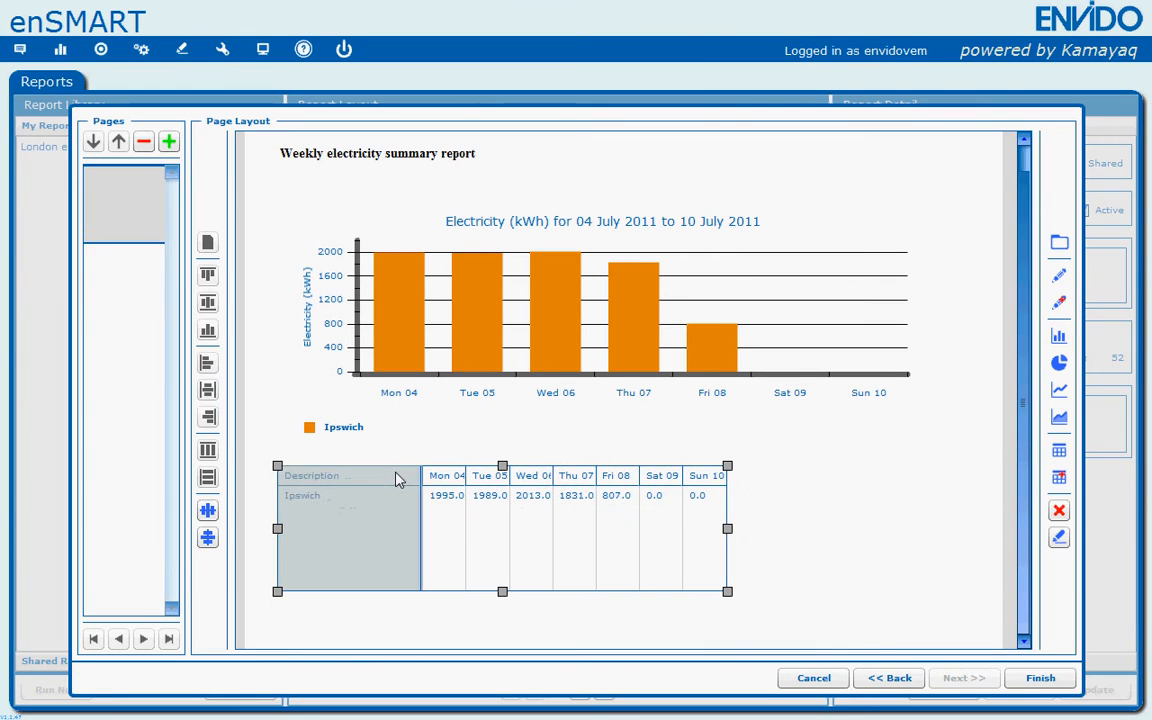
left_click_drag(727, 532, 923, 530)
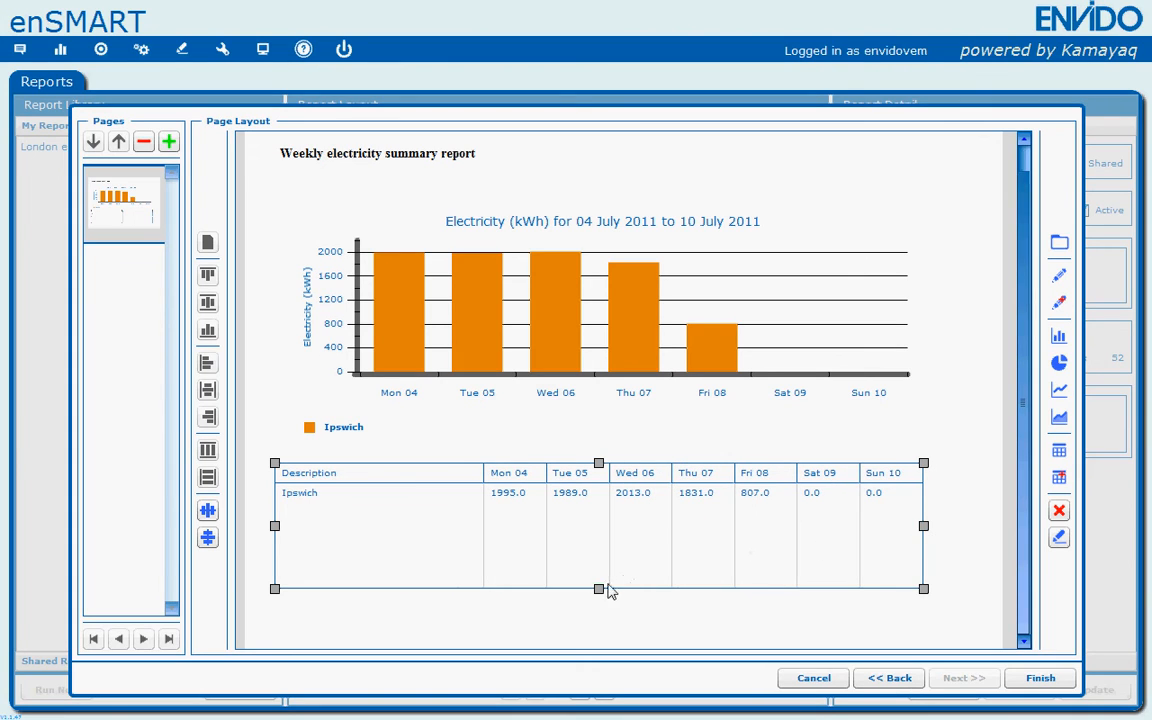
left_click_drag(598, 589, 594, 530)
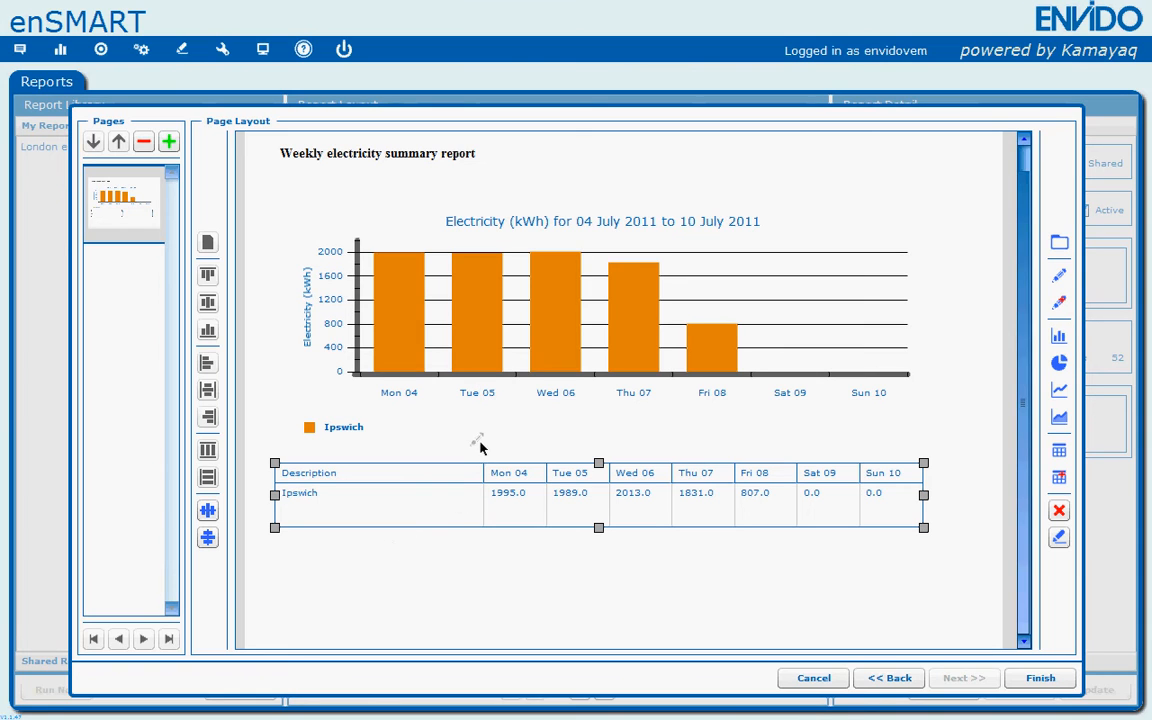
- Add a text note below the grid reading "figures in kWh"
left_click(380, 549)
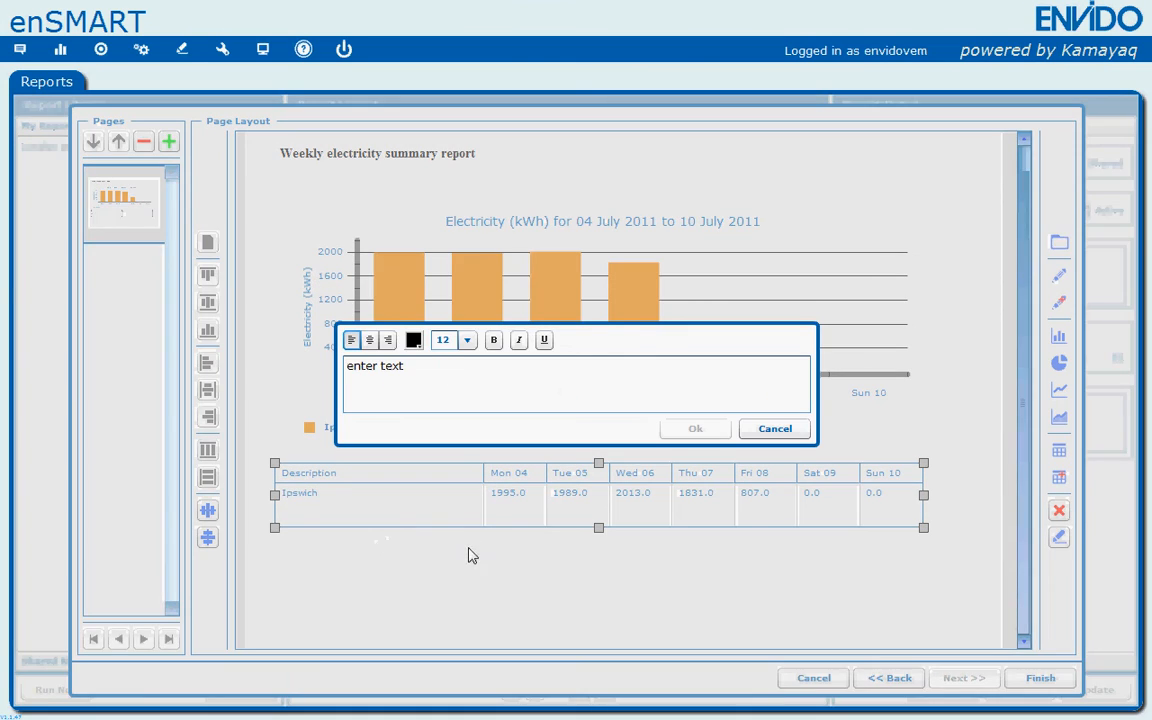
left_click_drag(405, 366, 350, 364)
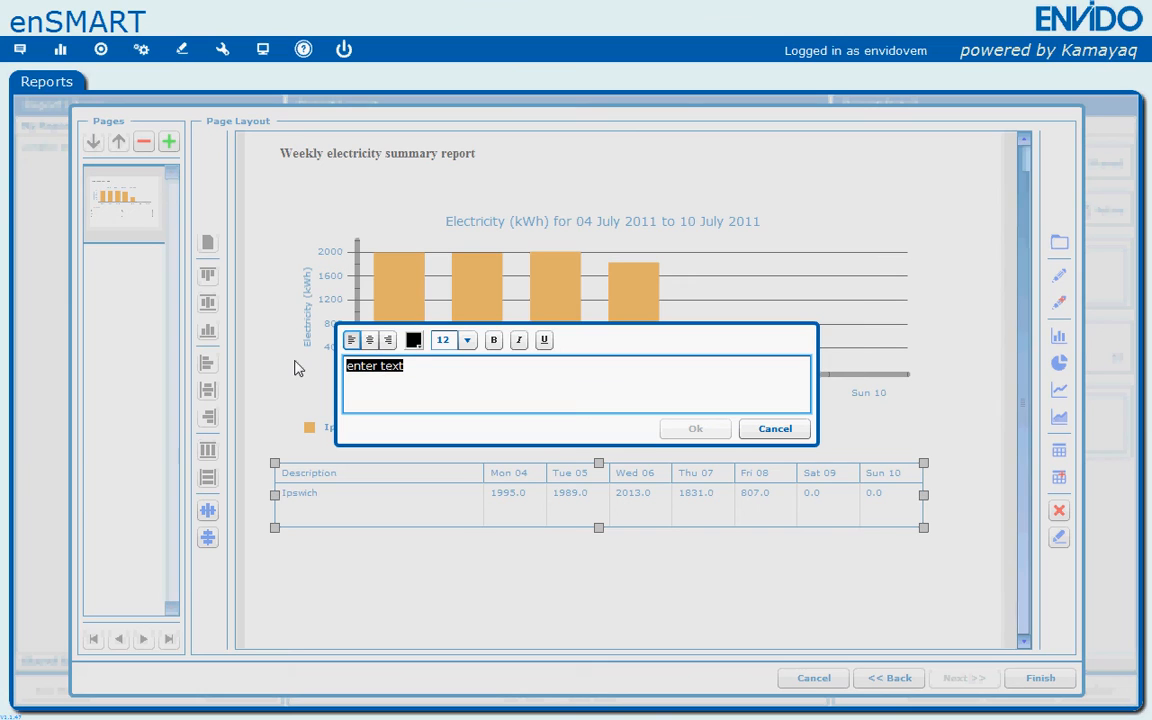
type("figures in kWh")
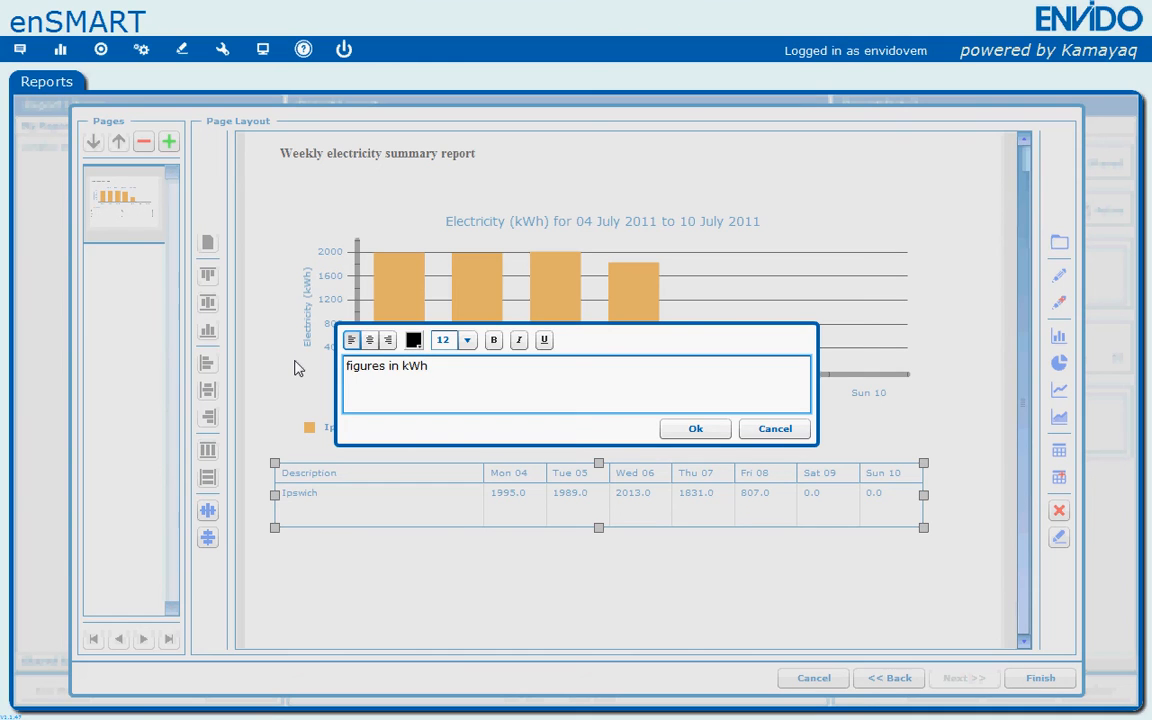
left_click(695, 428)
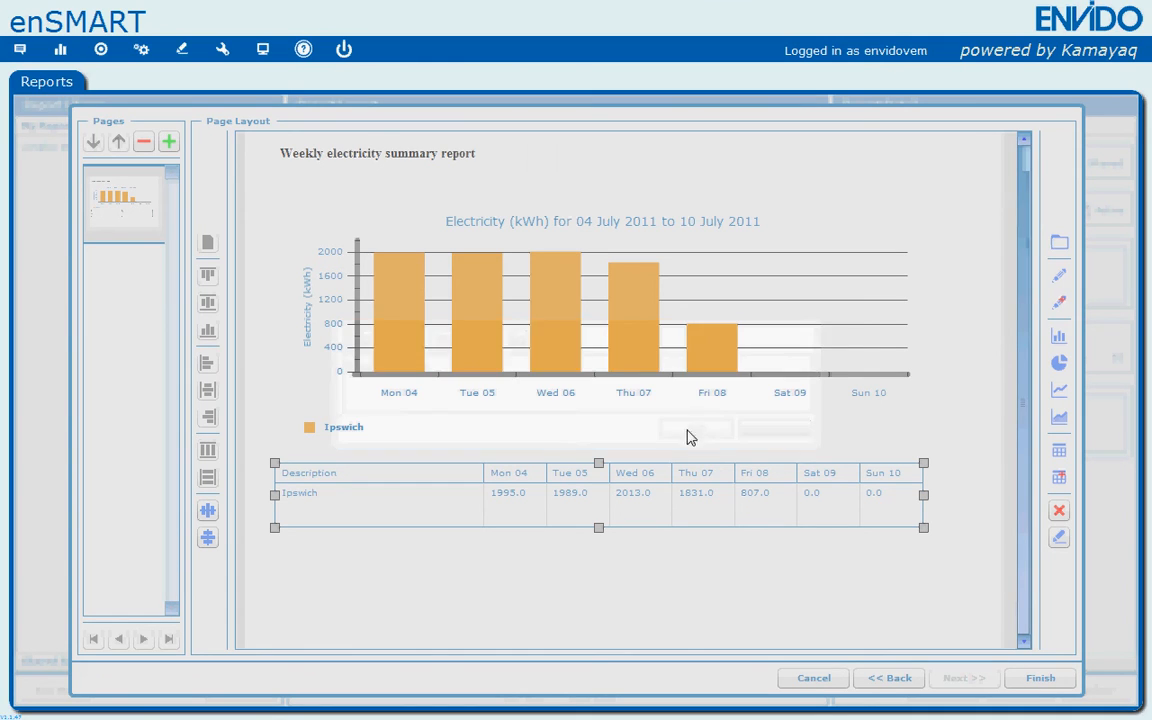
- Move the "figures in kWh" note to sit under the right end of the values grid
left_click(446, 550)
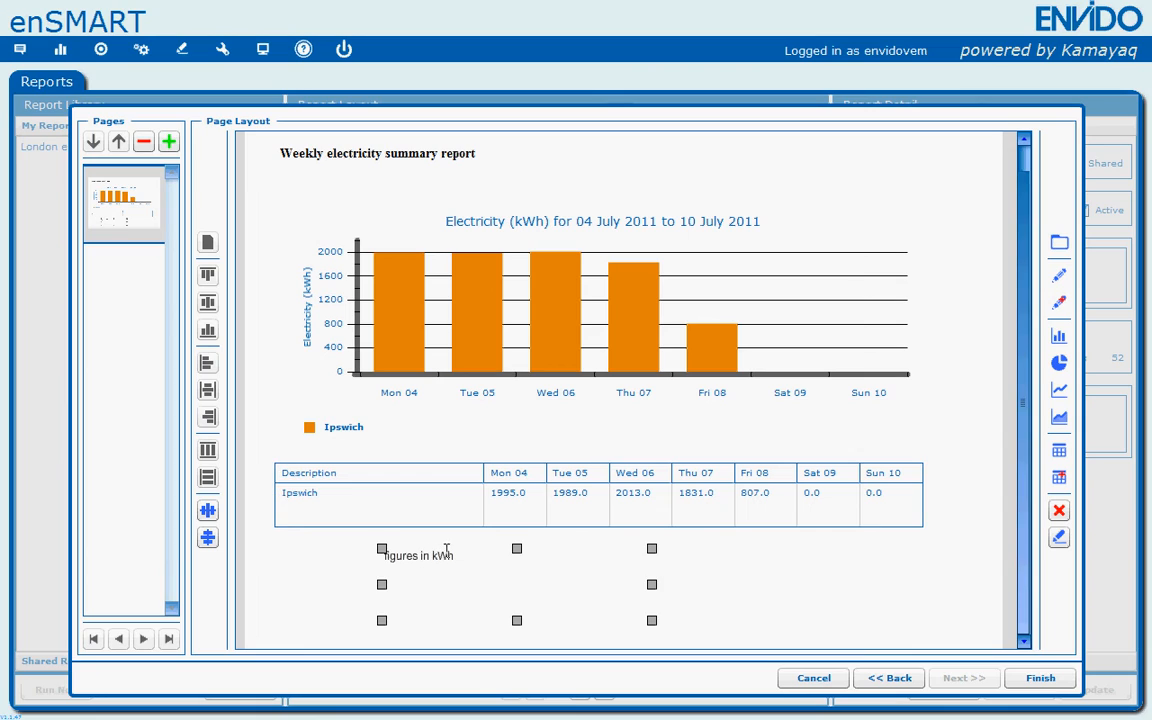
left_click_drag(656, 625, 903, 540)
left_click(766, 553)
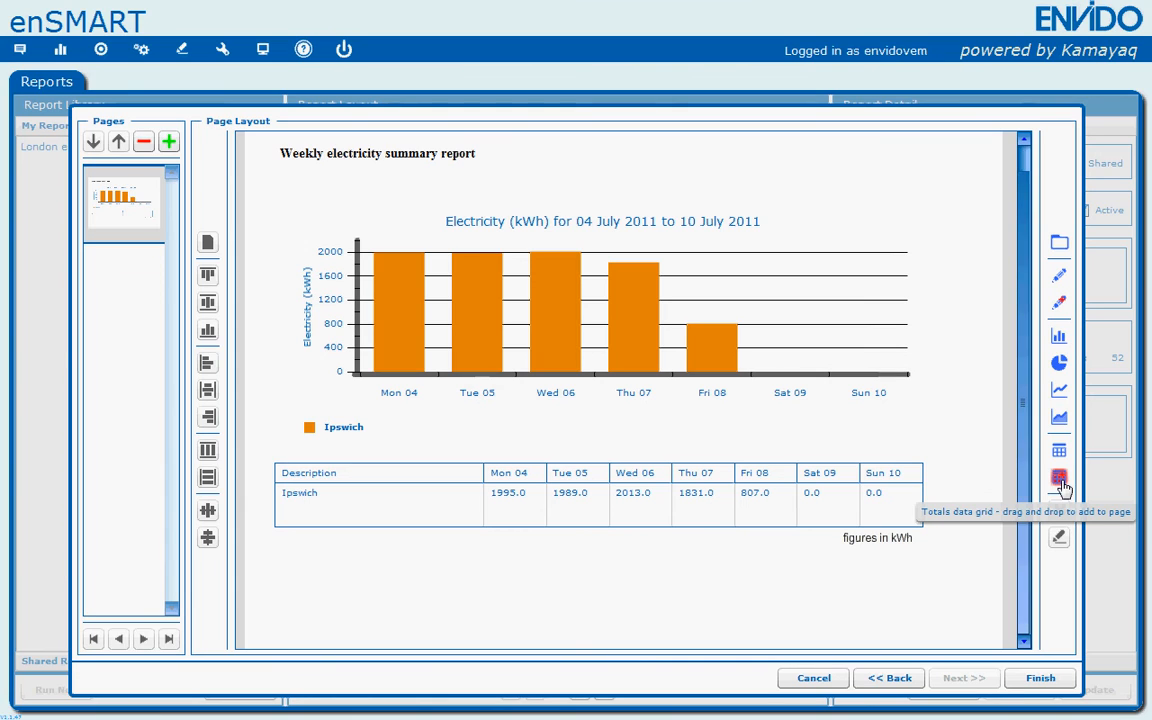
- Add a totals data grid showing Electricity in kWh for Ipswich, period Week, dated 04/07/2011
left_click_drag(1062, 487, 316, 573)
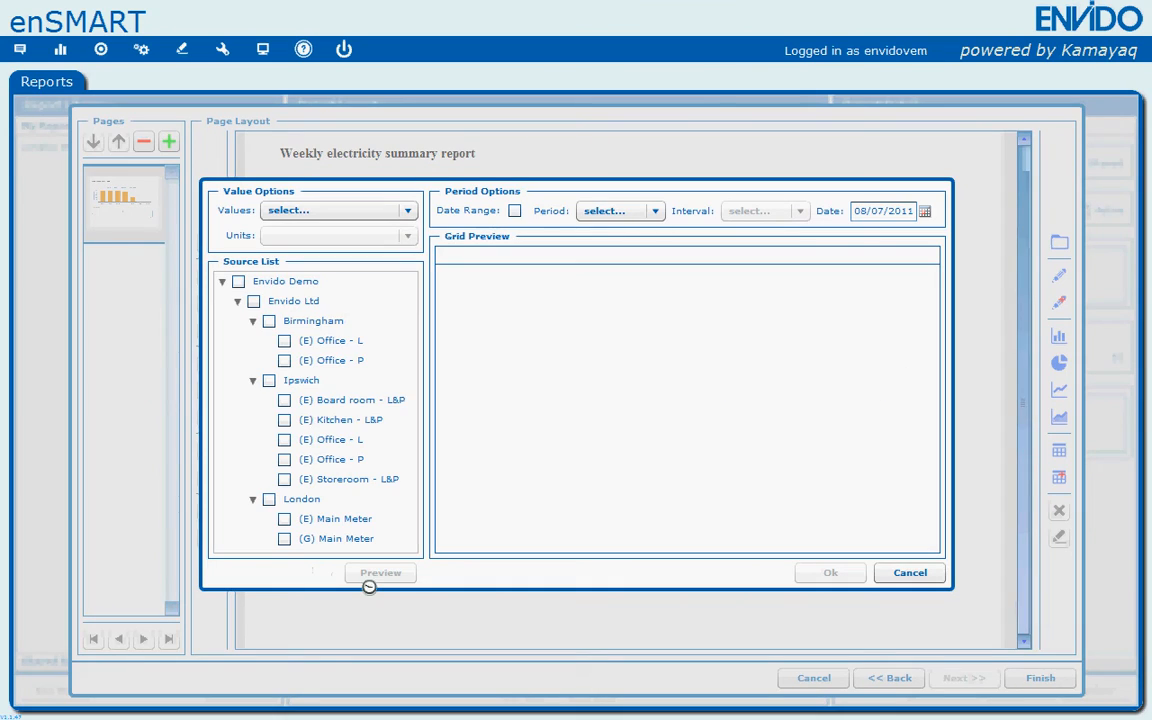
left_click(405, 220)
left_click(404, 217)
left_click(402, 218)
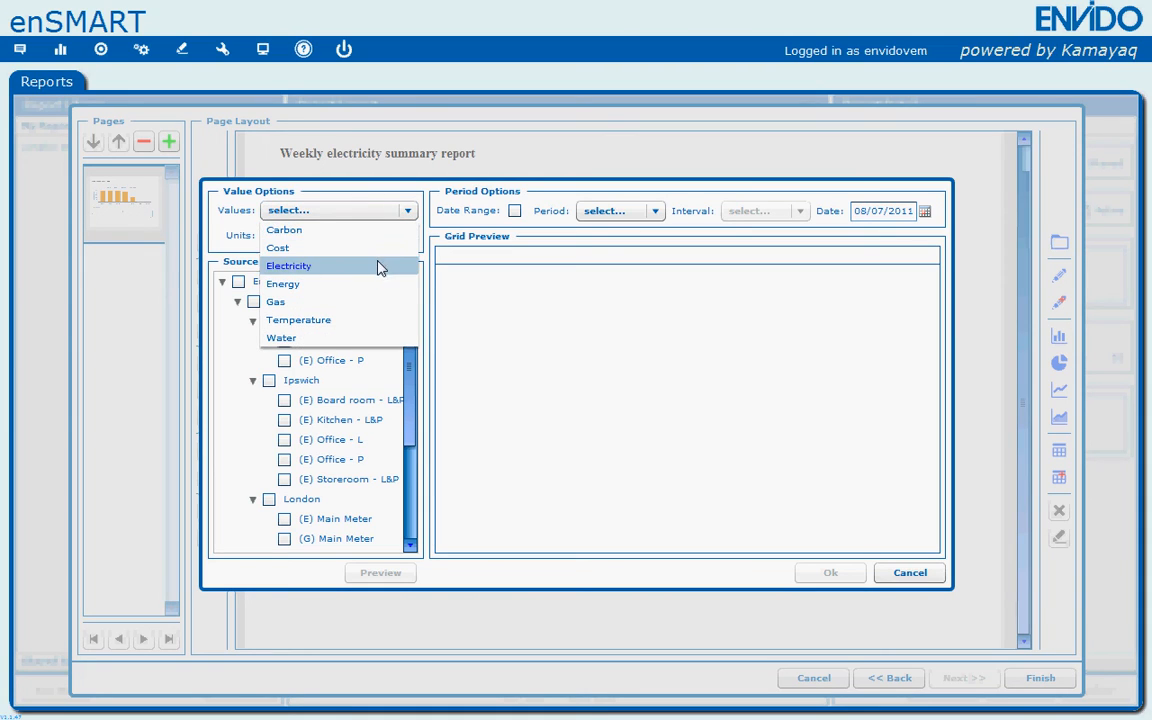
left_click(380, 266)
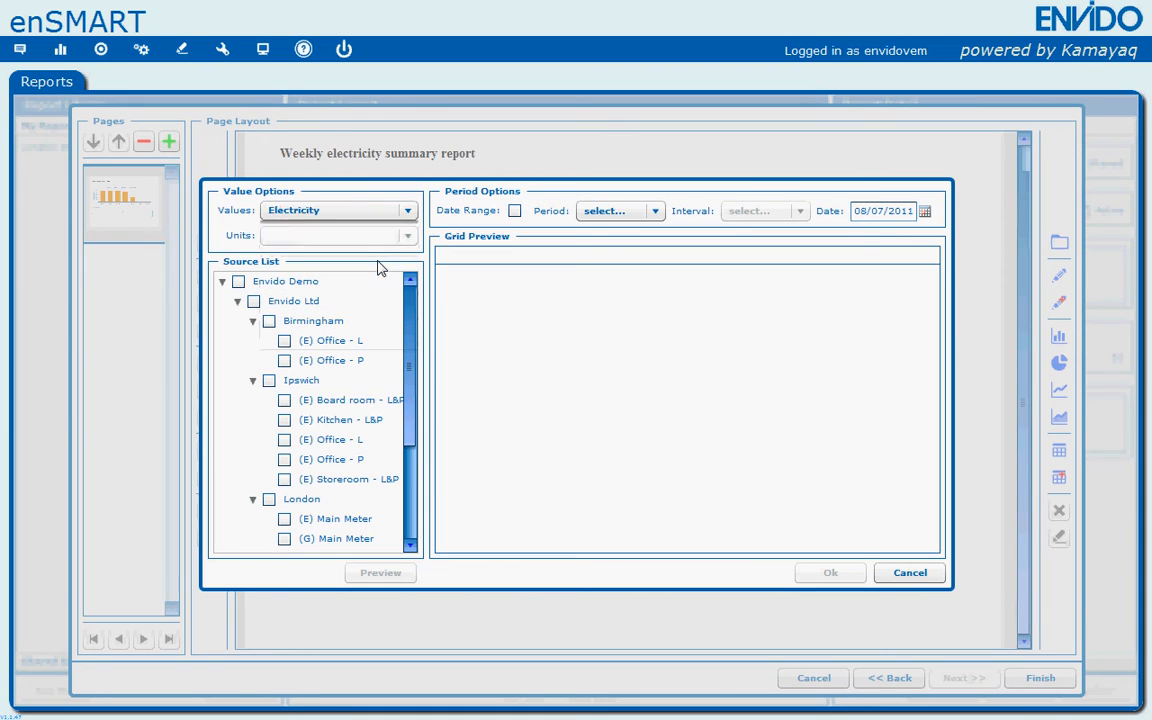
left_click(269, 381)
left_click(600, 211)
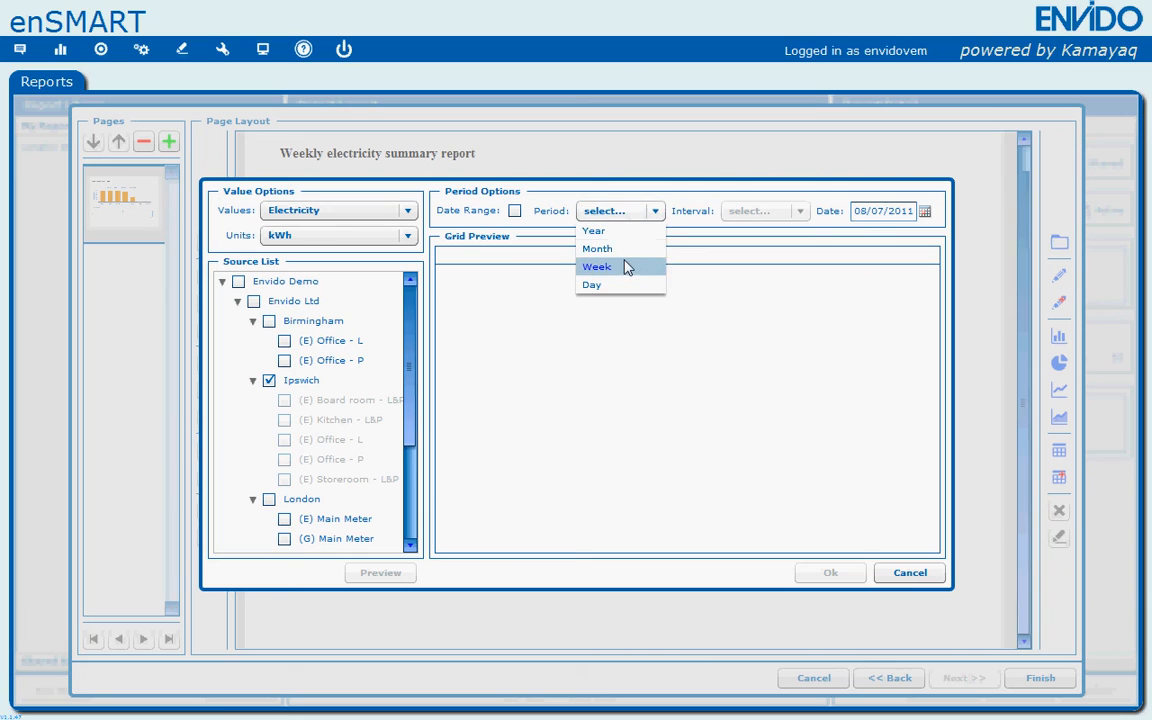
left_click(624, 267)
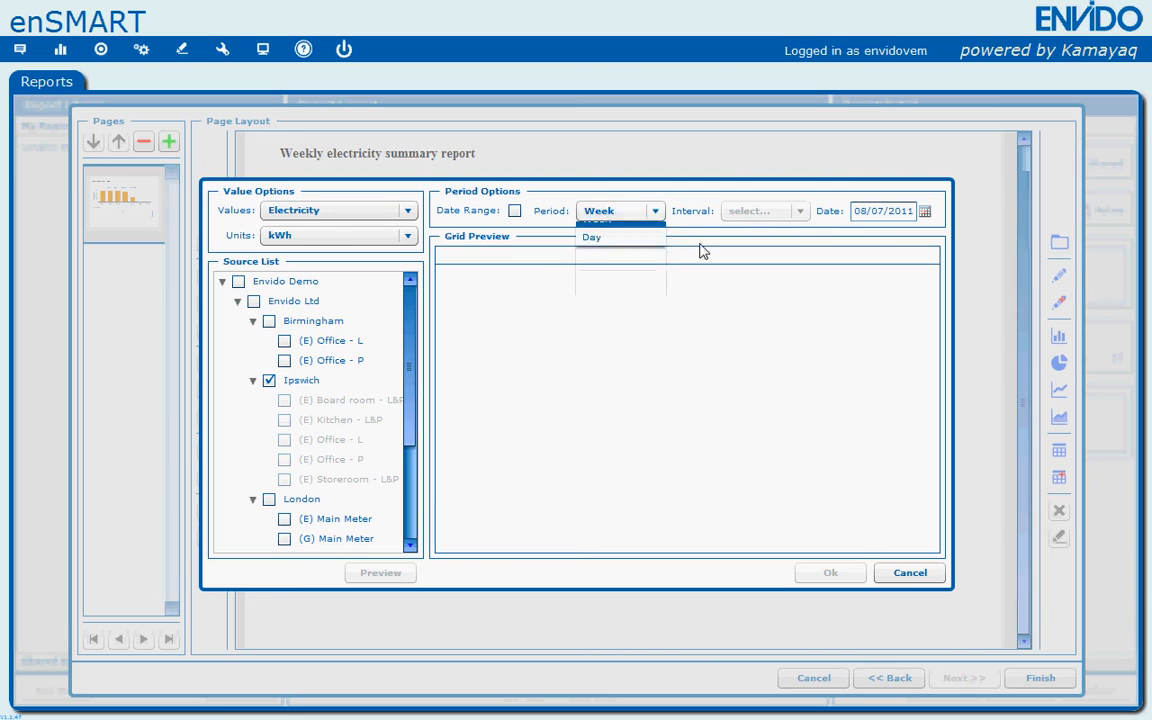
left_click(926, 213)
left_click(955, 276)
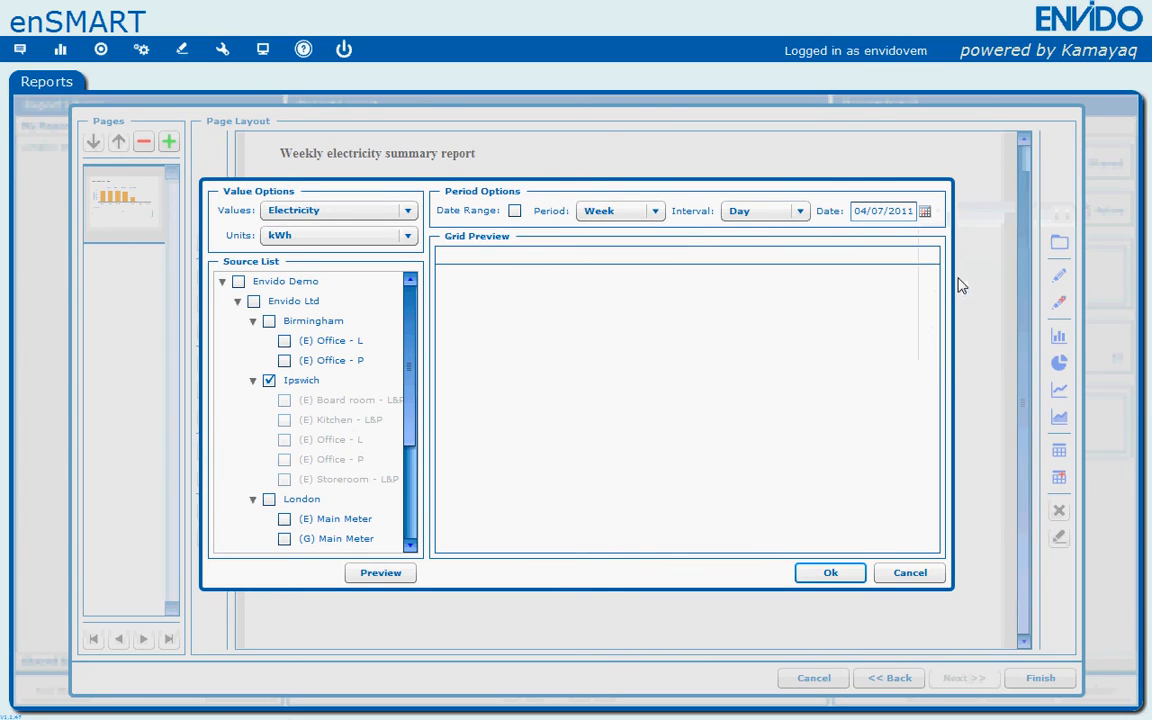
left_click(821, 573)
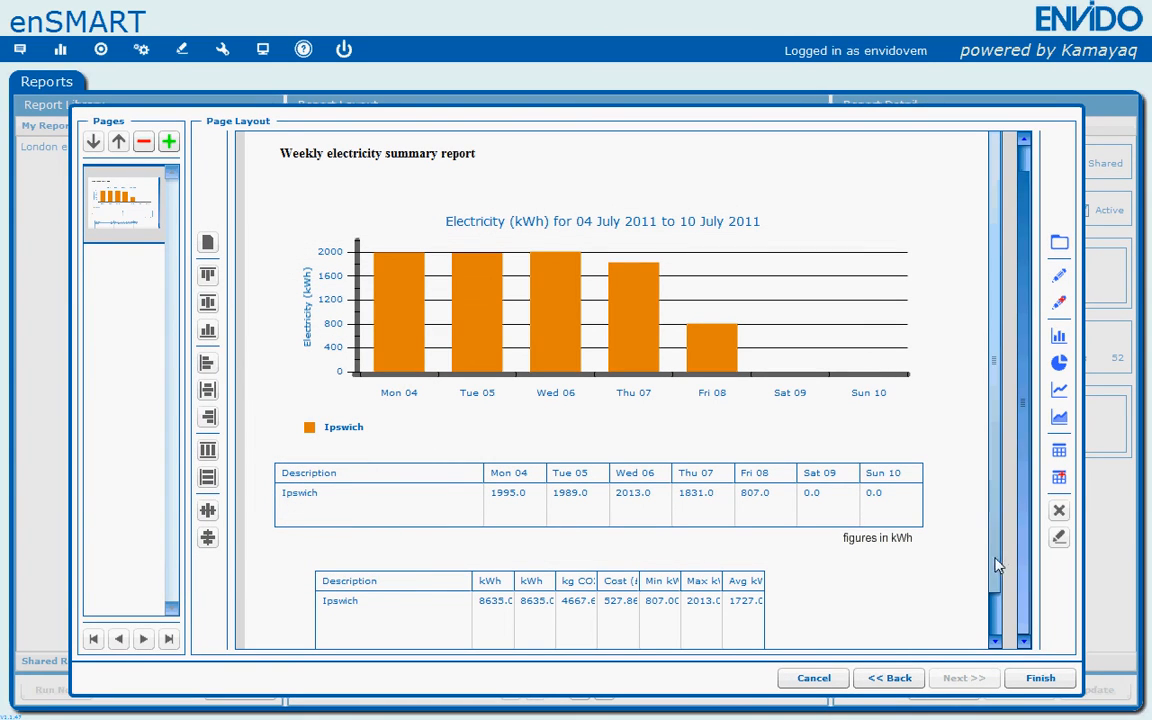
- Move the totals grid under the values grid, widen it to match, and shorten its height
scroll(996, 565, "down", 1)
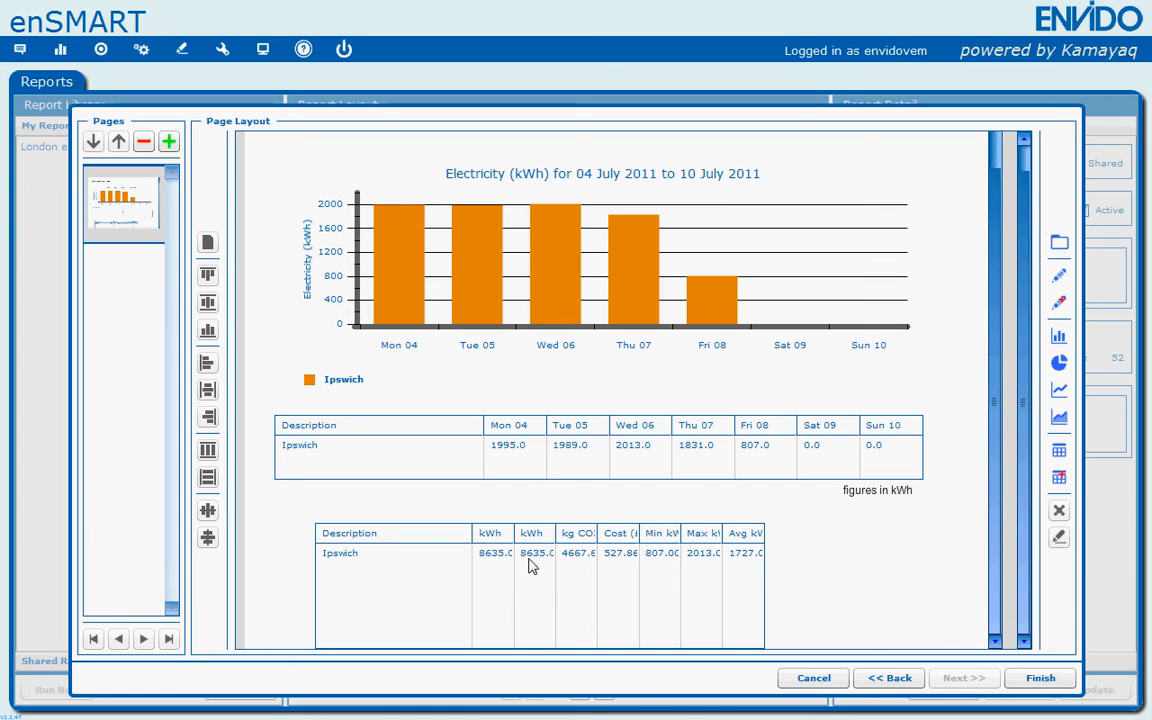
left_click(393, 537)
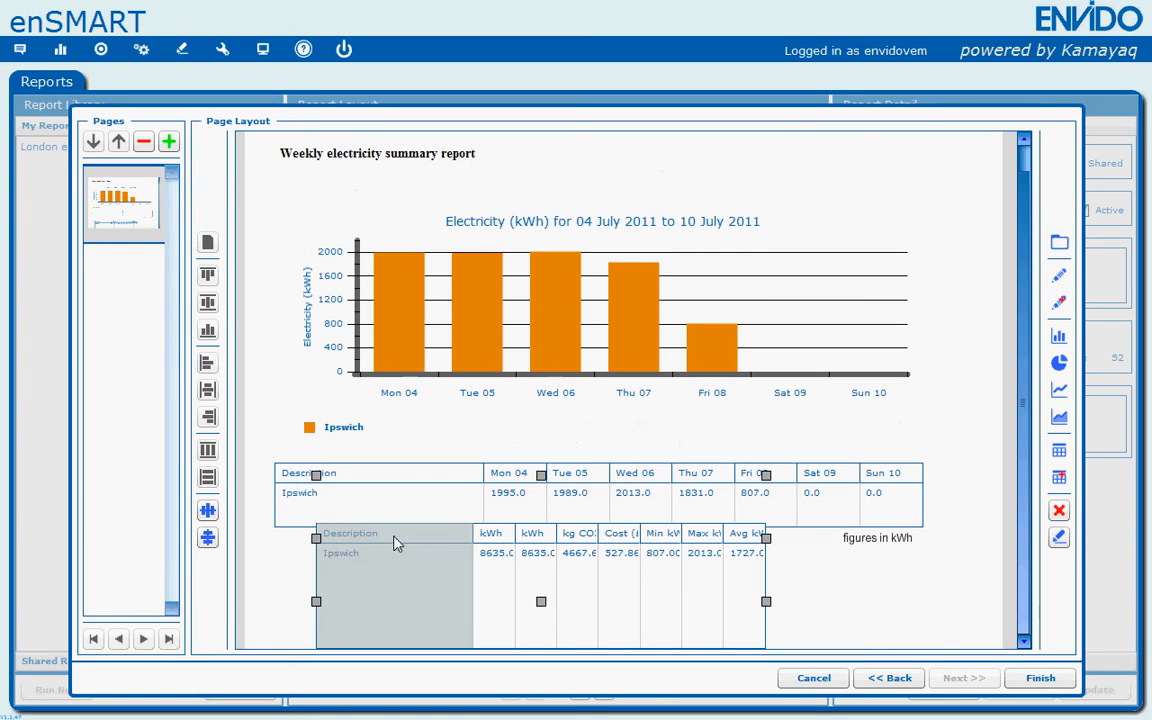
left_click_drag(318, 480, 279, 502)
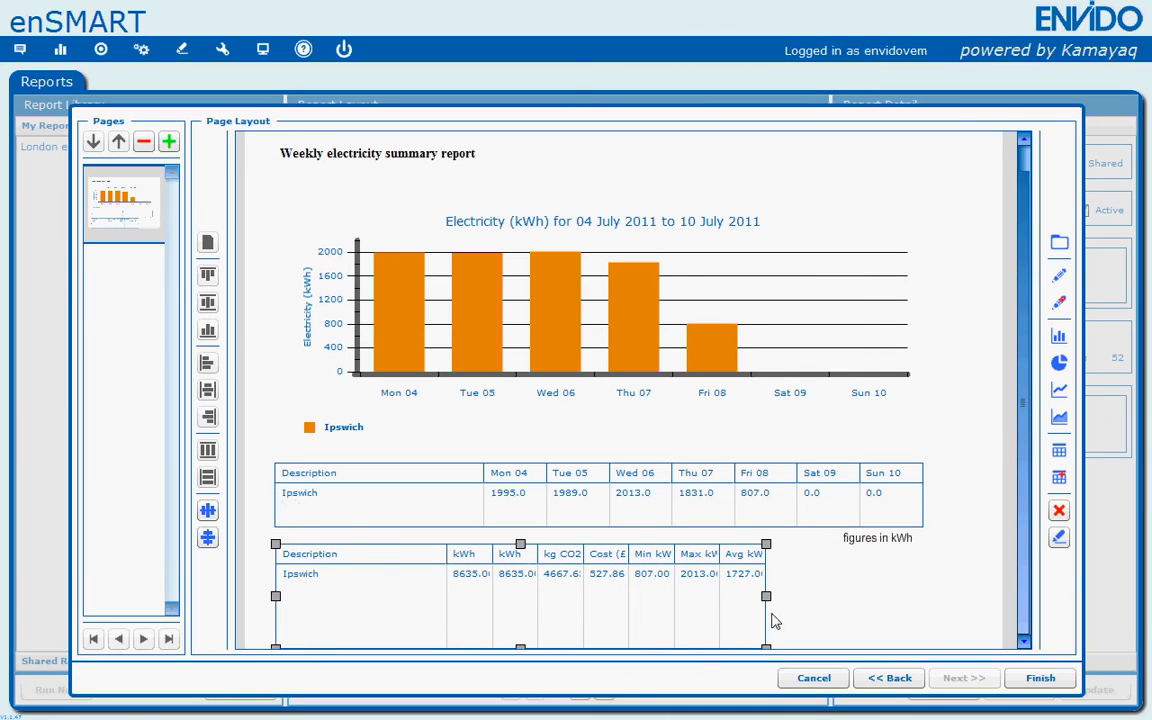
left_click_drag(768, 597, 914, 600)
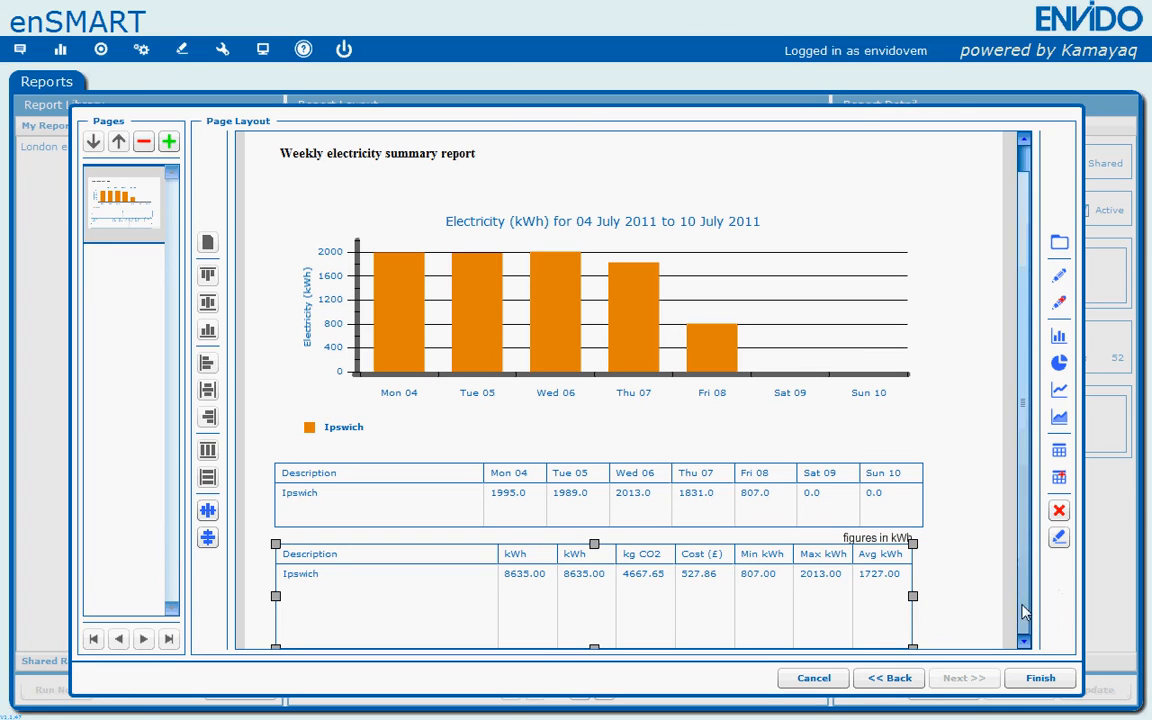
left_click_drag(594, 648, 597, 598)
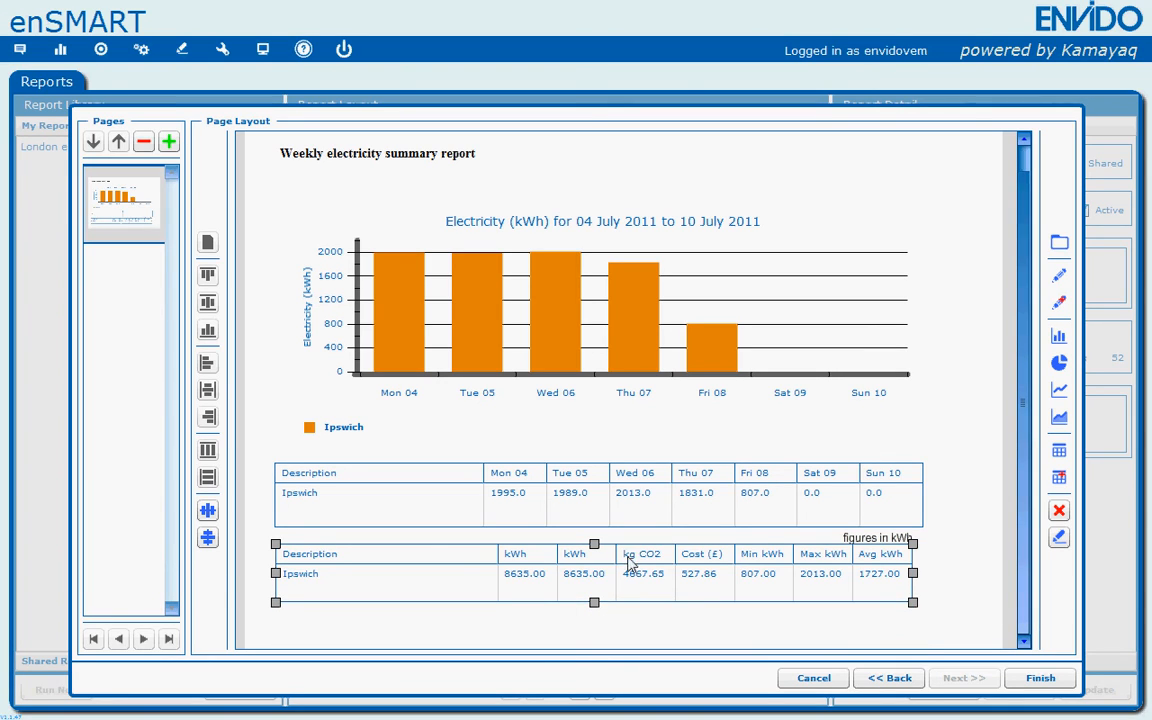
- Nudge the totals grid slightly lower and widen its right edge to line up with the values grid
left_click_drag(626, 555, 625, 566)
left_click(904, 592)
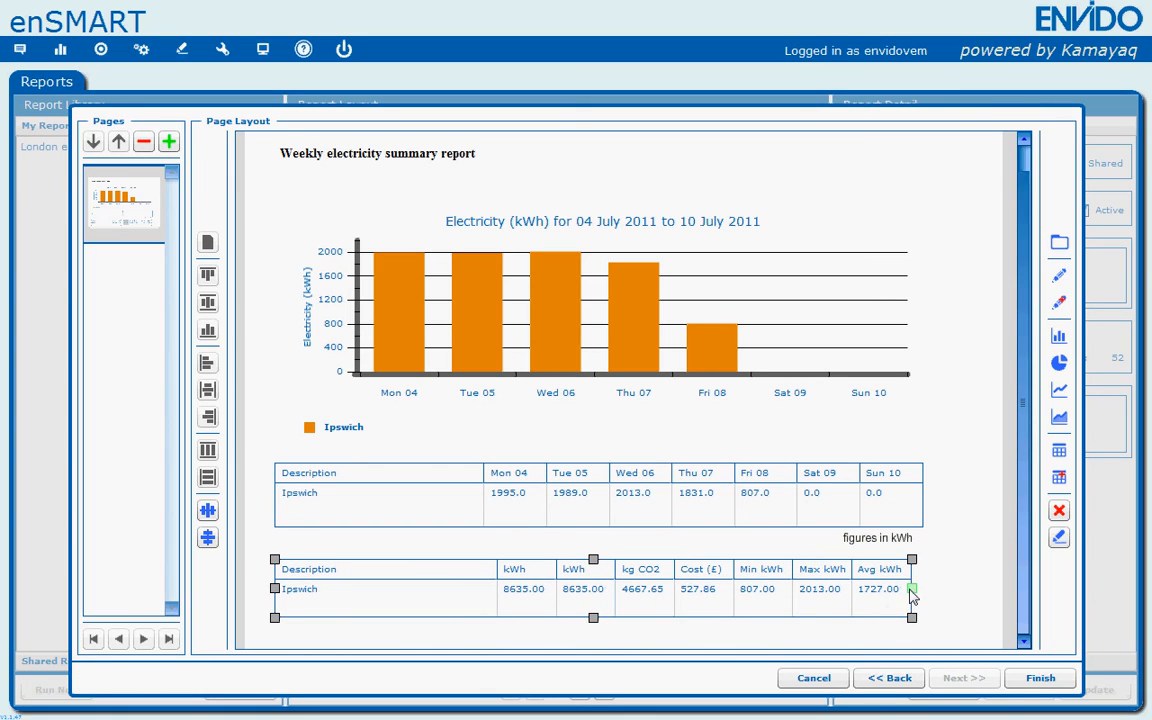
left_click_drag(920, 592, 929, 592)
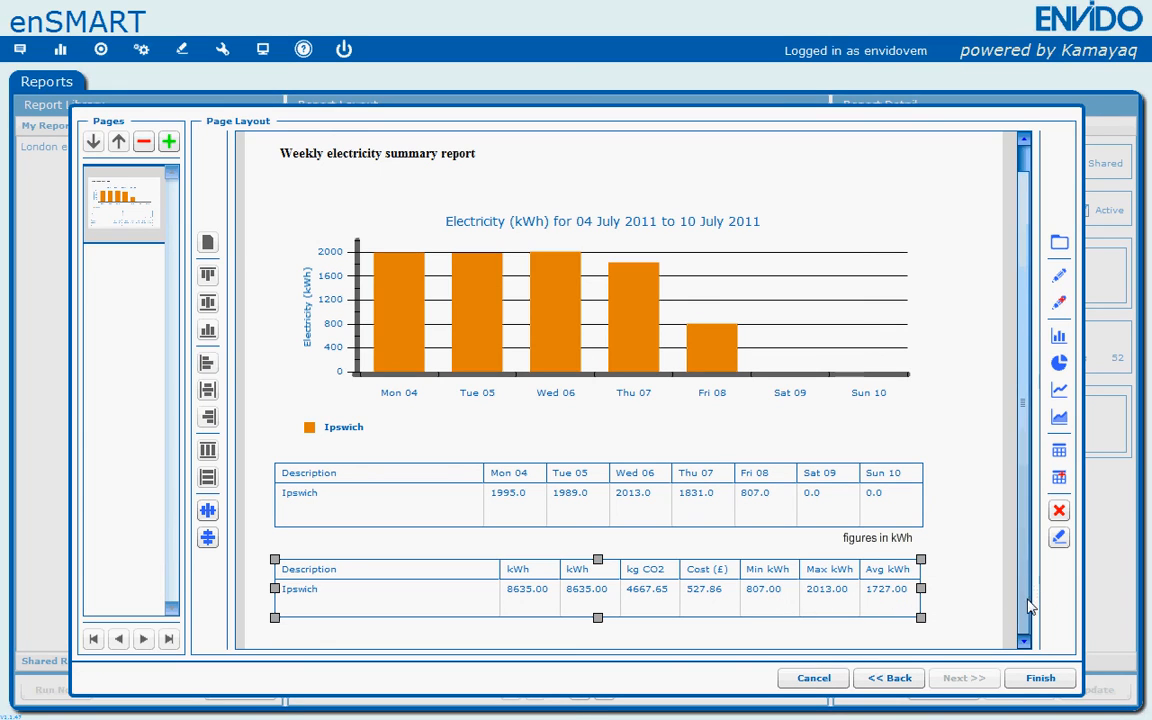
left_click(169, 143)
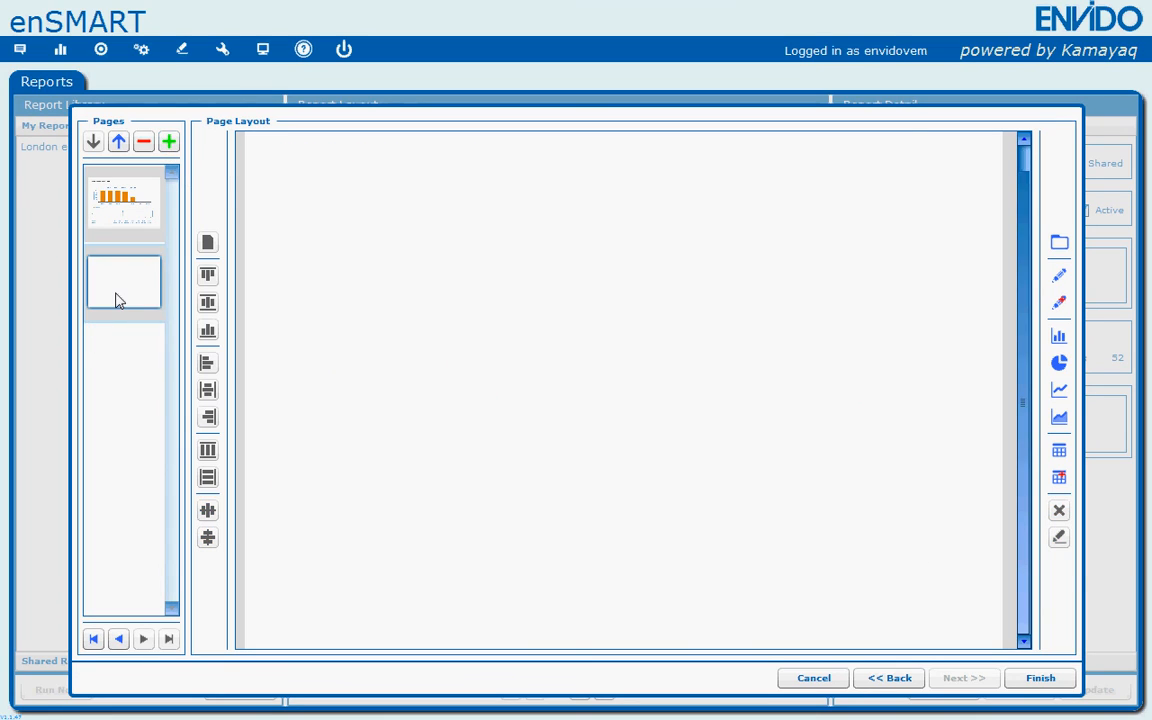
left_click(145, 148)
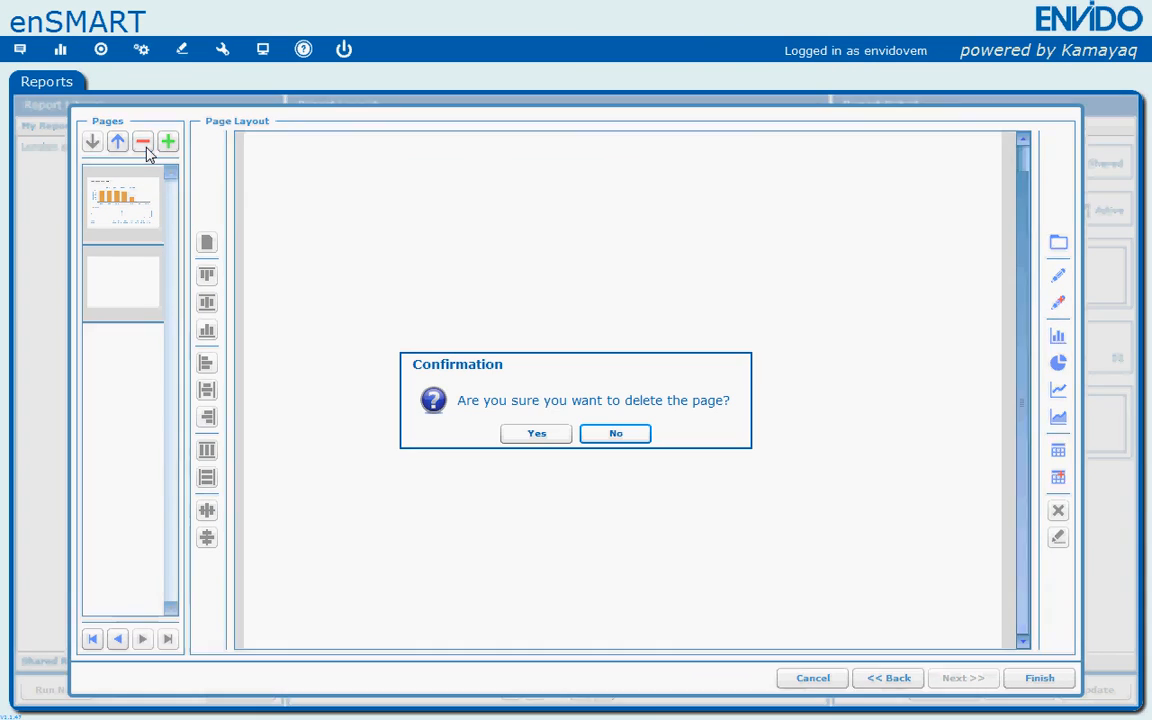
left_click(530, 436)
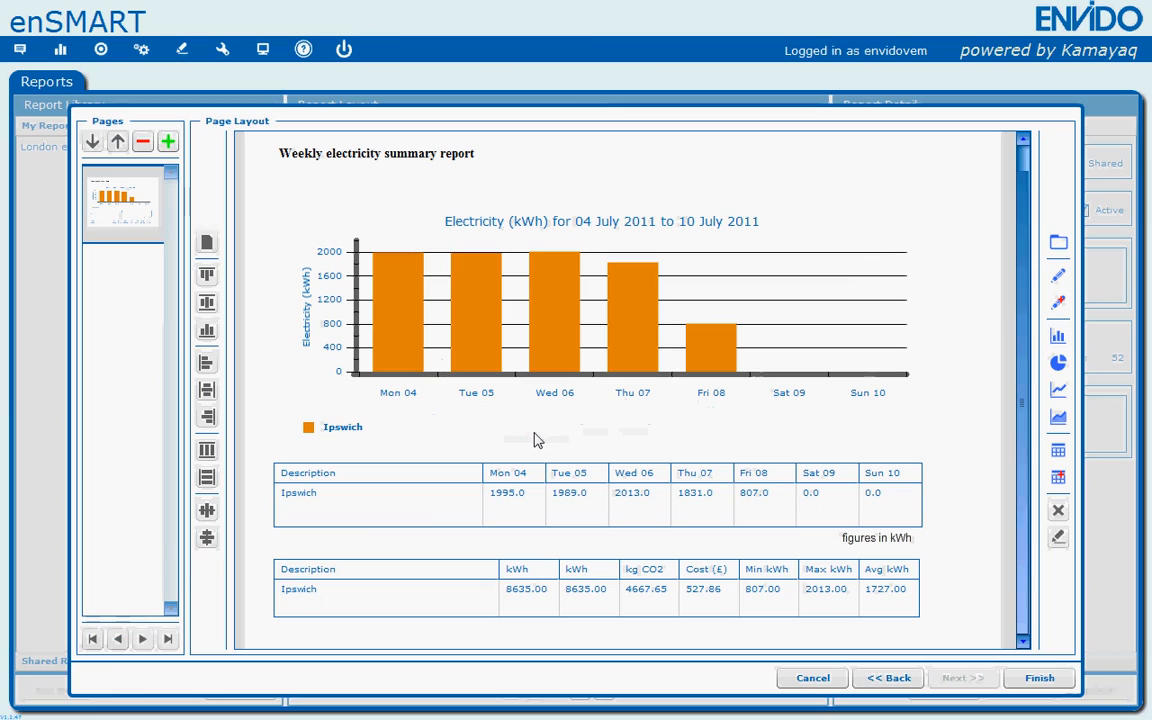
- Finish the report layout, then view the London electricity 2011 report and reselect Weekly electricity for Ipswich in the library
left_click(1058, 686)
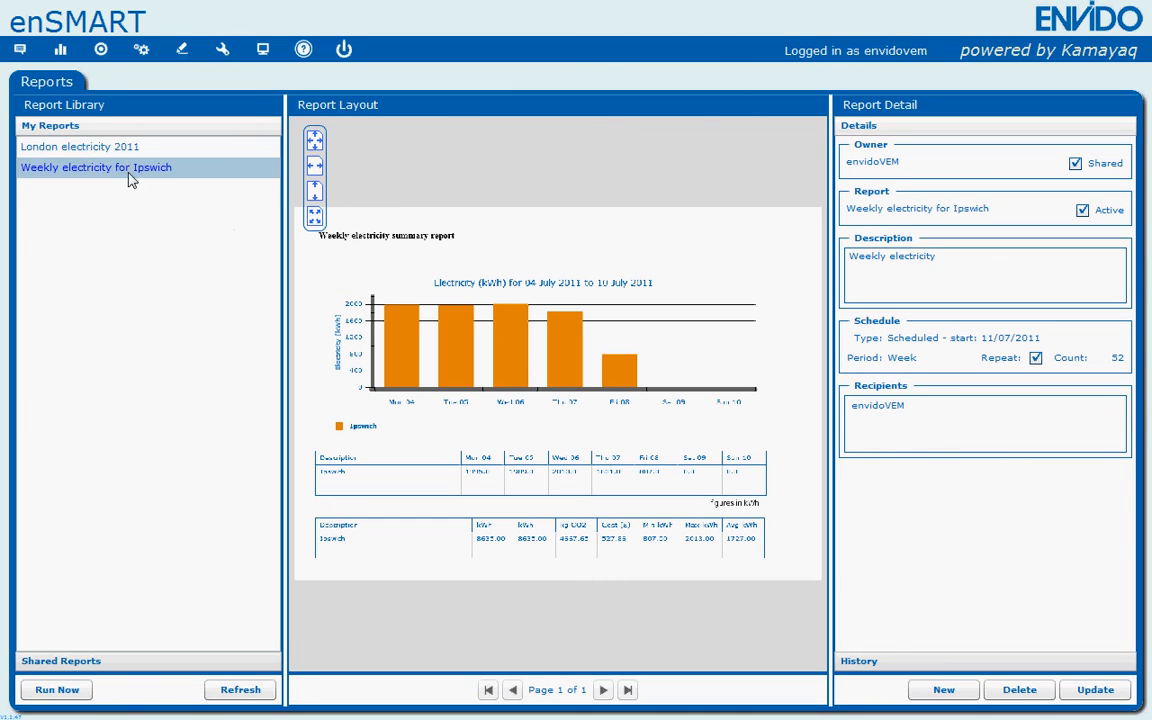
left_click(160, 150)
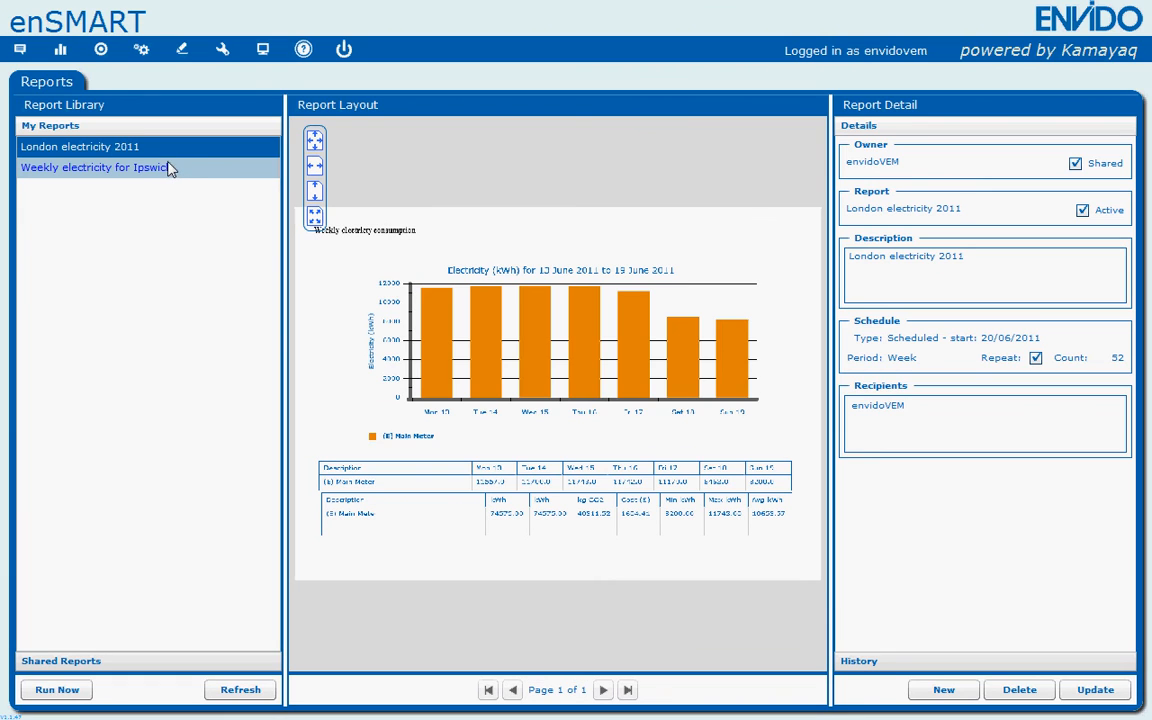
left_click(170, 169)
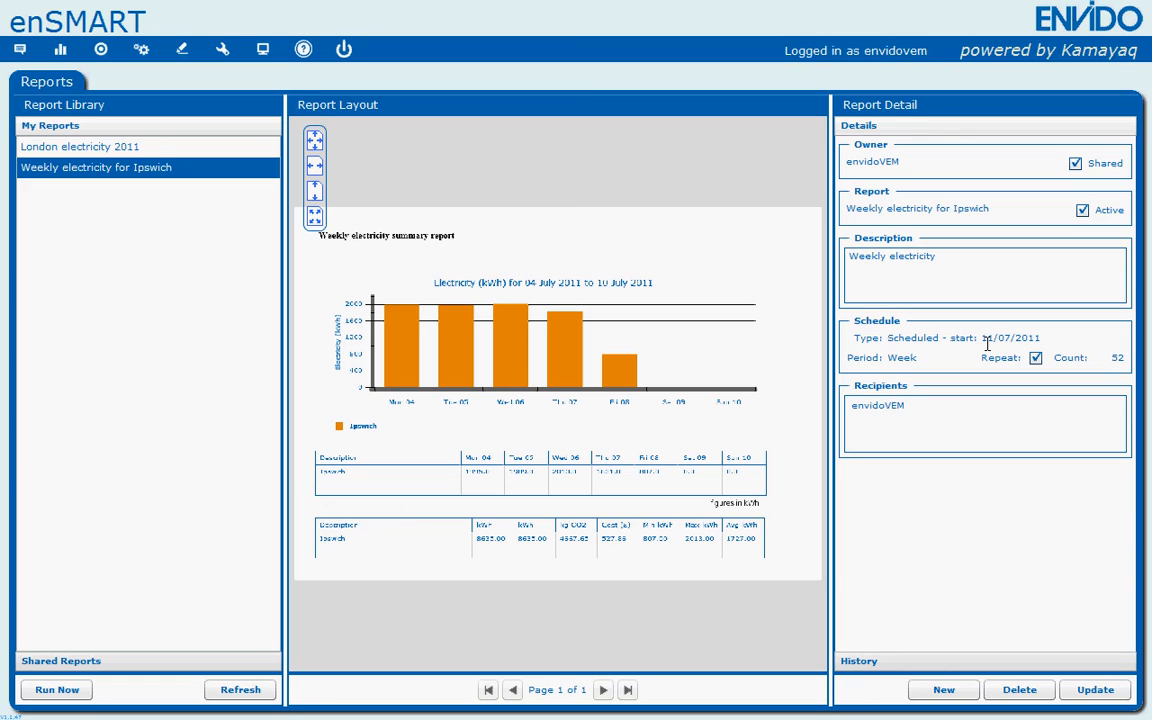
key("alt+Tab")
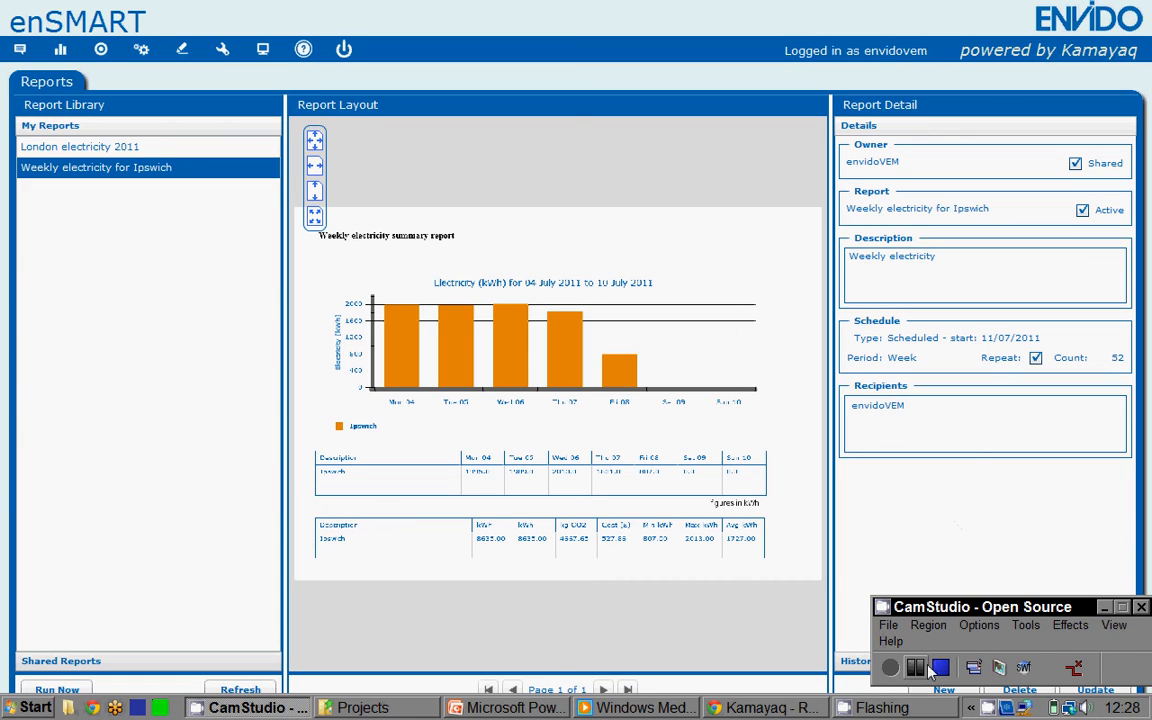